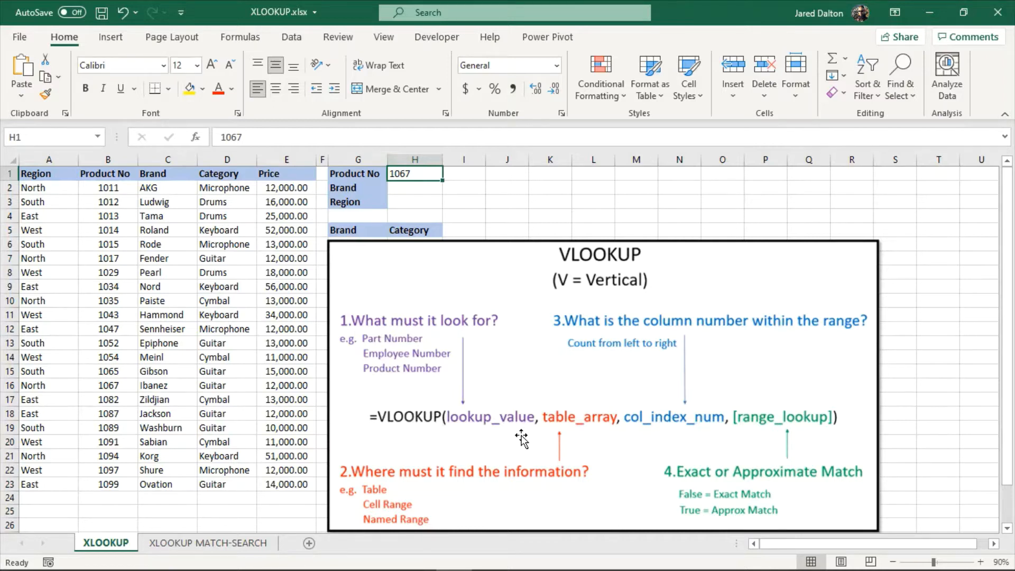
- Enter an exact-match VLOOKUP in H2 that looks up H1 in B2:C23 and returns column 2
left_click(403, 188)
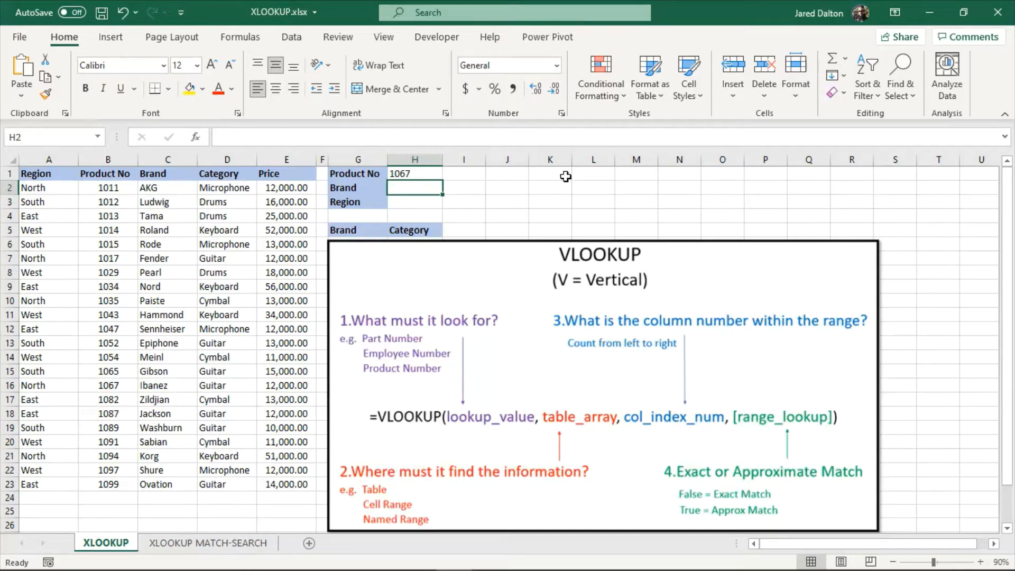
type("=v")
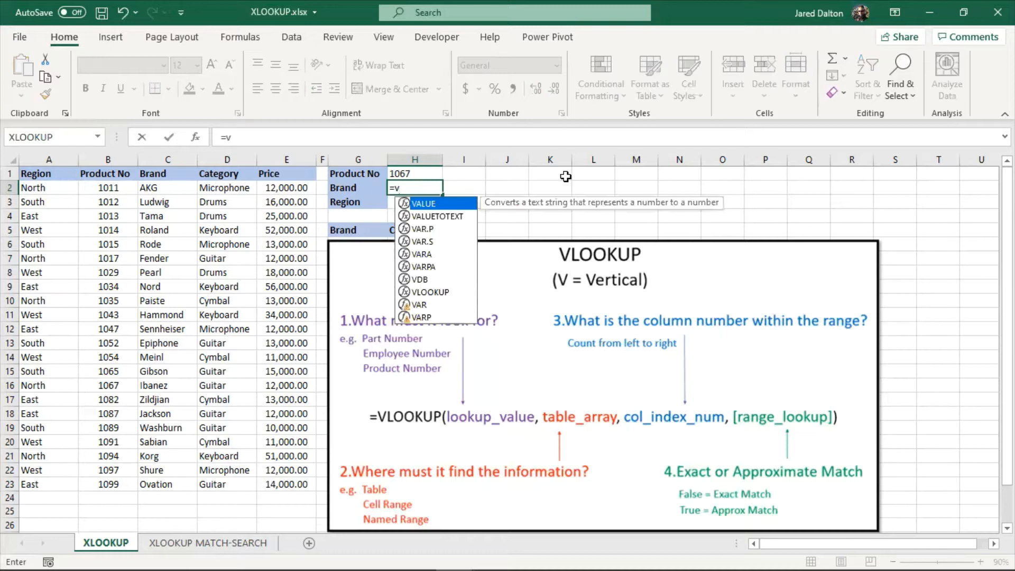
double_click(425, 292)
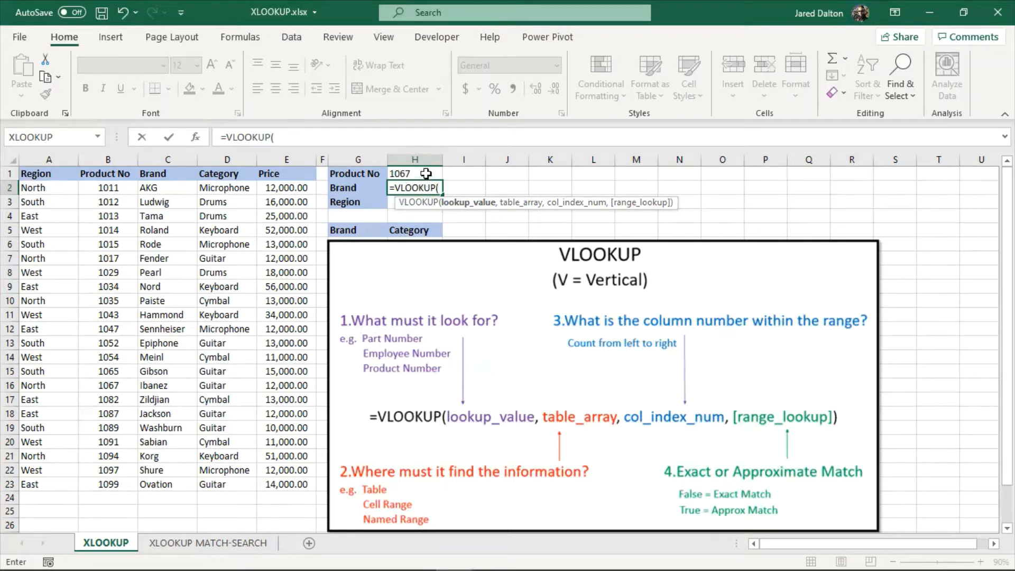
left_click(414, 175)
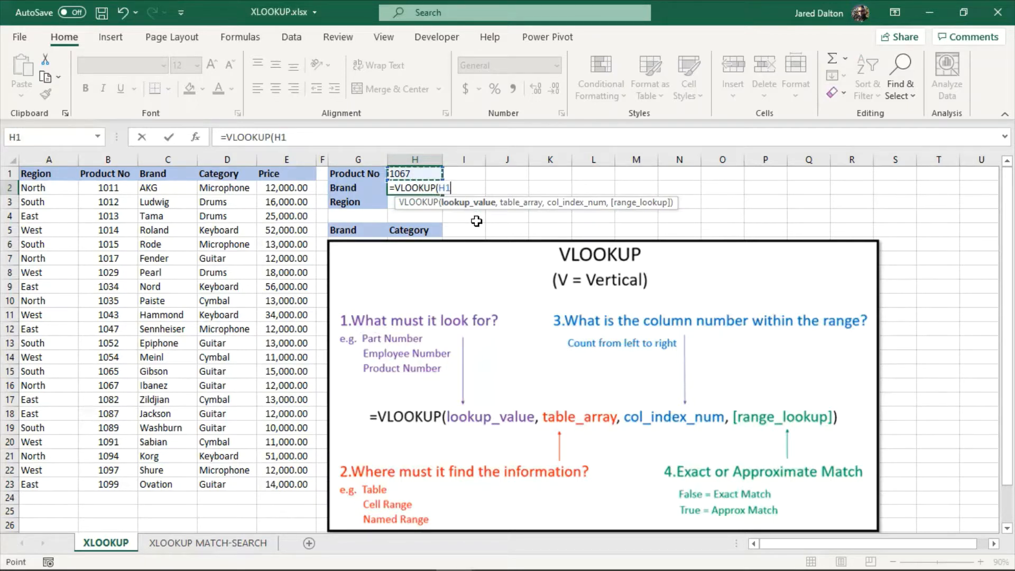
type(",")
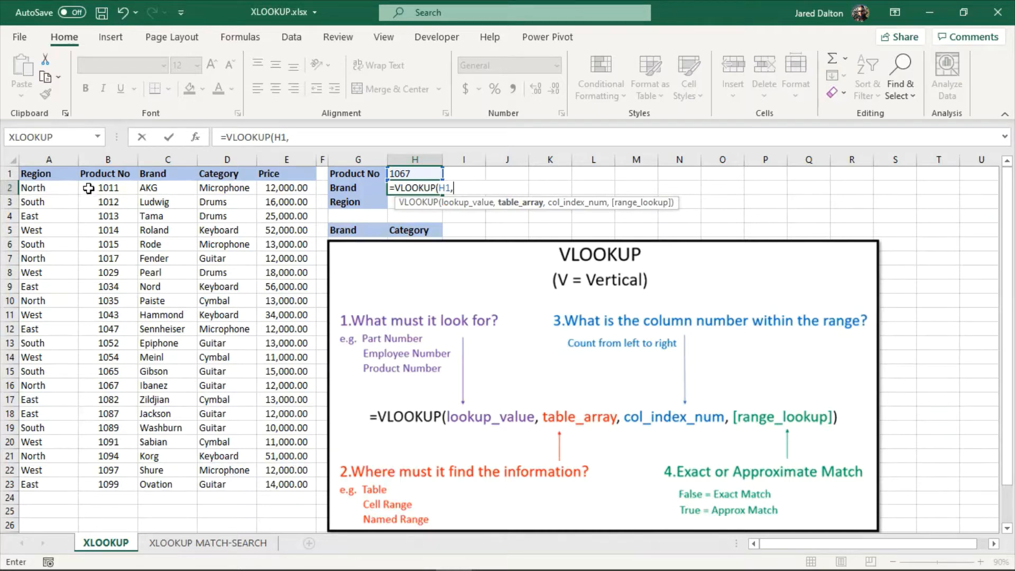
left_click_drag(88, 187, 182, 485)
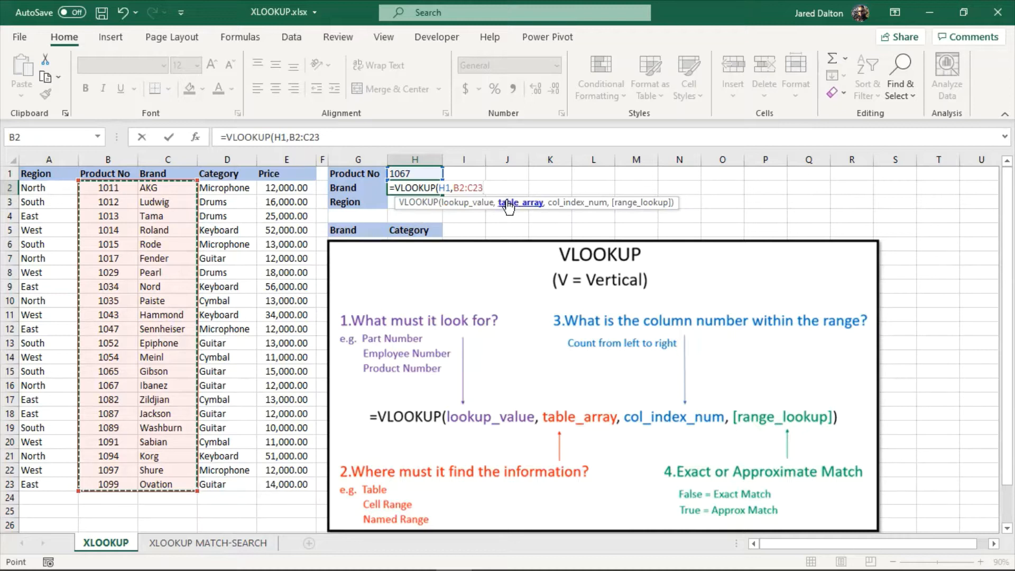
type(",2")
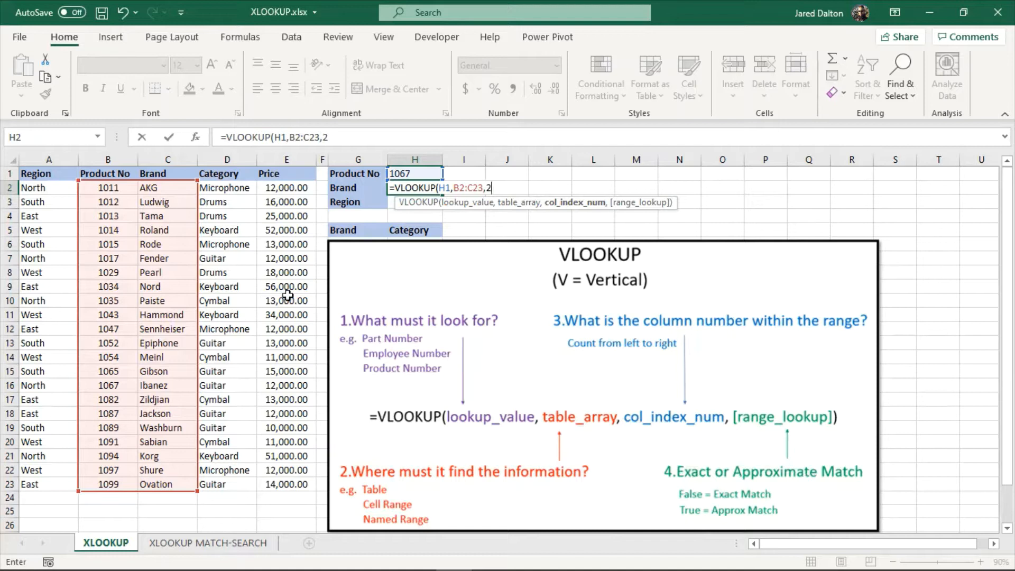
type(",")
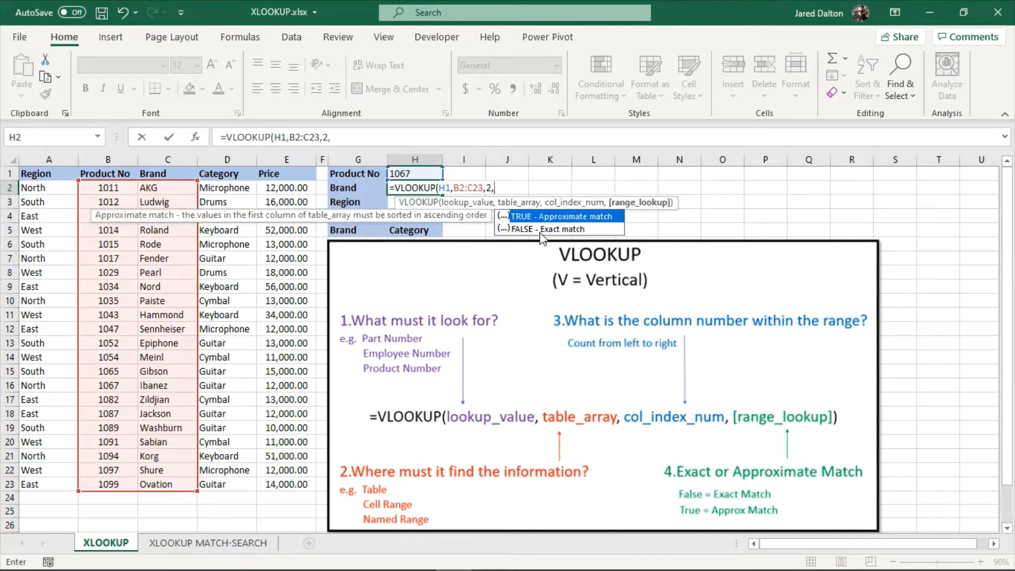
double_click(535, 229)
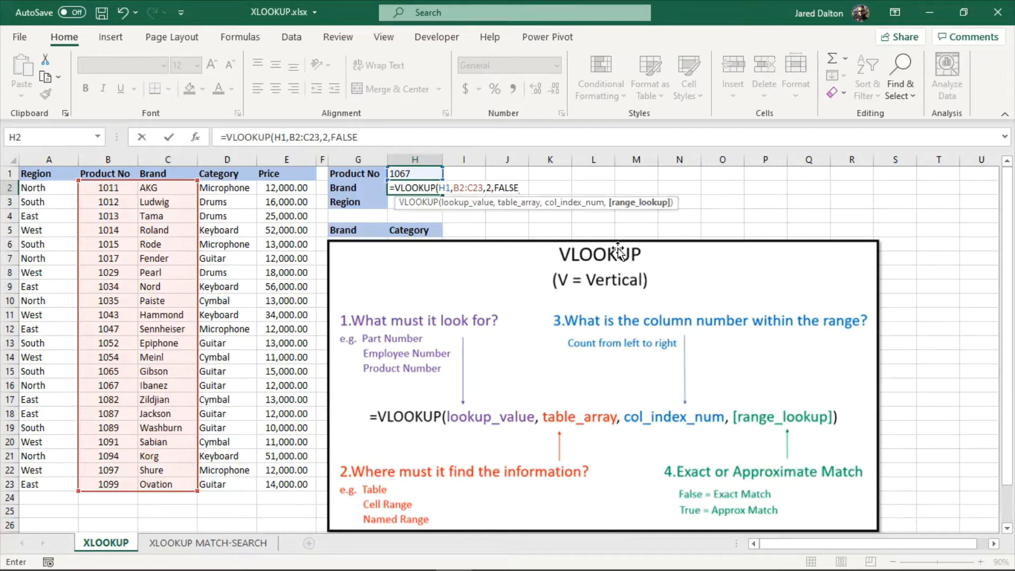
type(")")
key("Return")
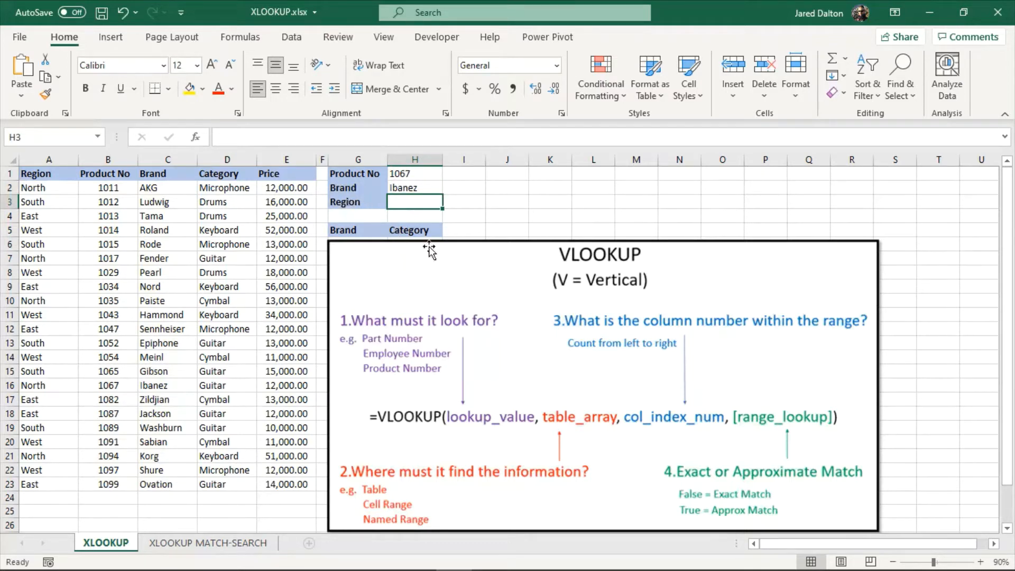
- Delete the VLOOKUP explanation picture that covers the XLOOKUP diagram
left_click(496, 268)
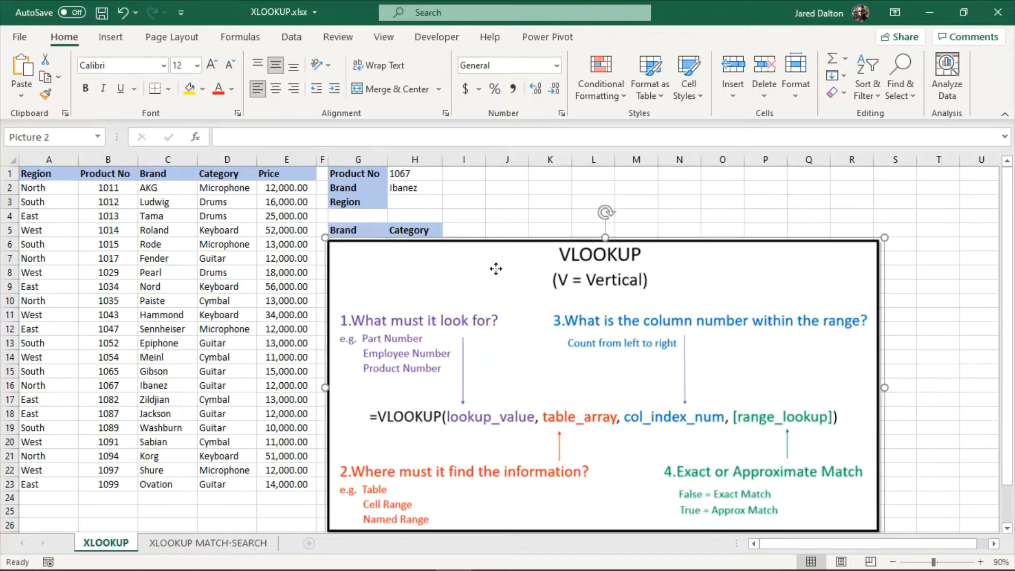
key("Delete")
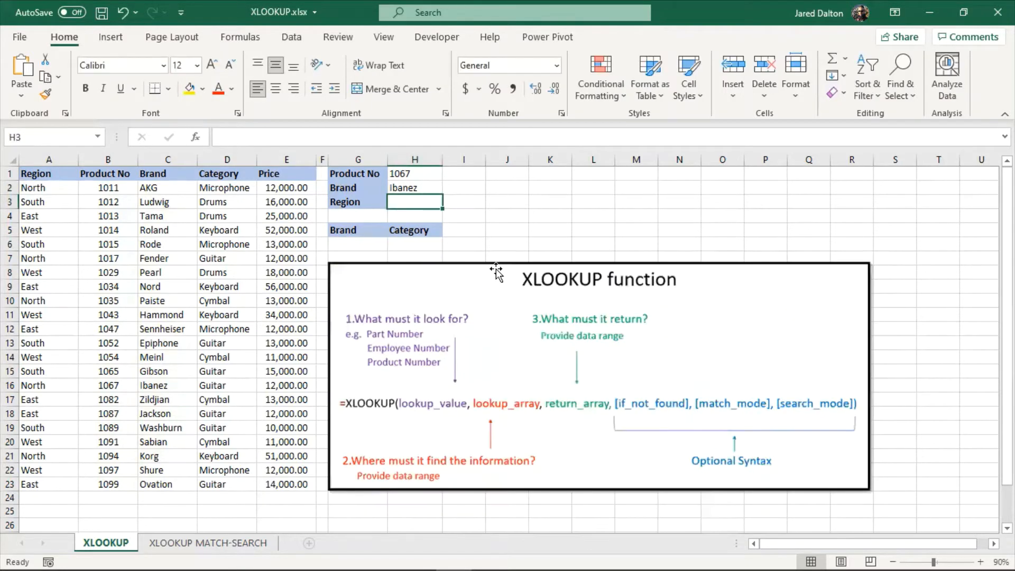
left_click(981, 561)
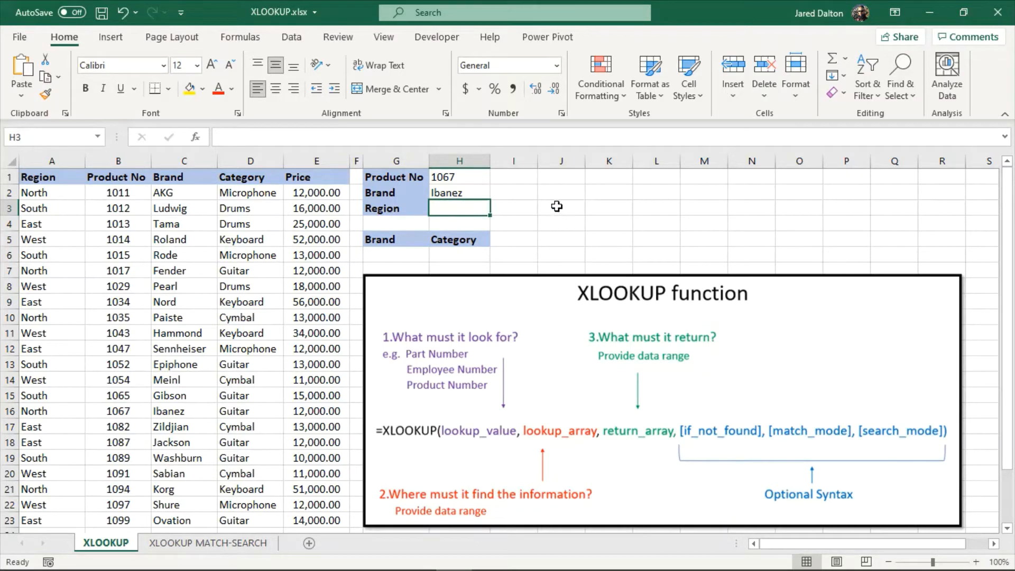
- Enter an XLOOKUP in H3 that looks up H1 in B2:B23 and returns the region from A2:A23
type("=x")
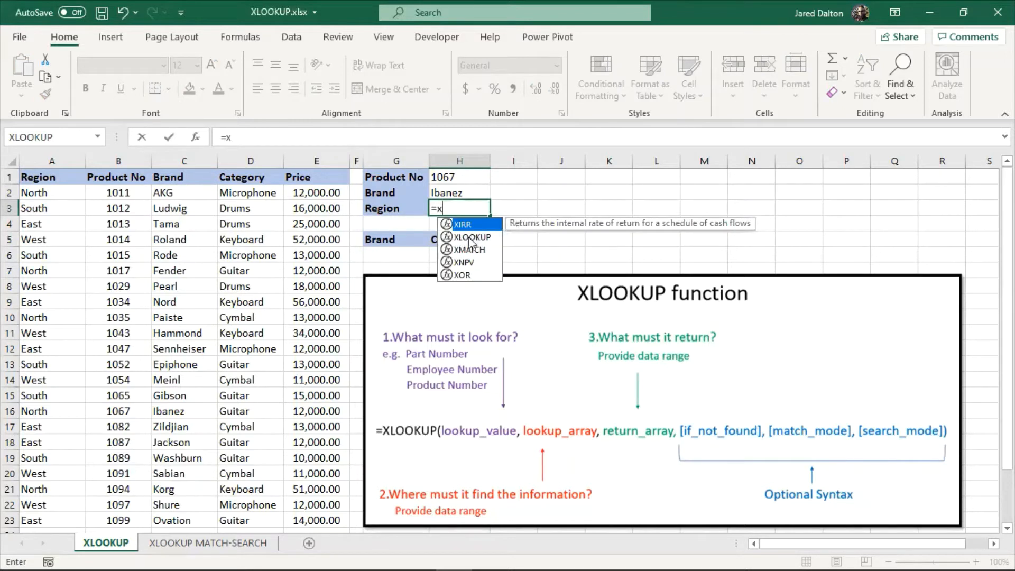
double_click(467, 238)
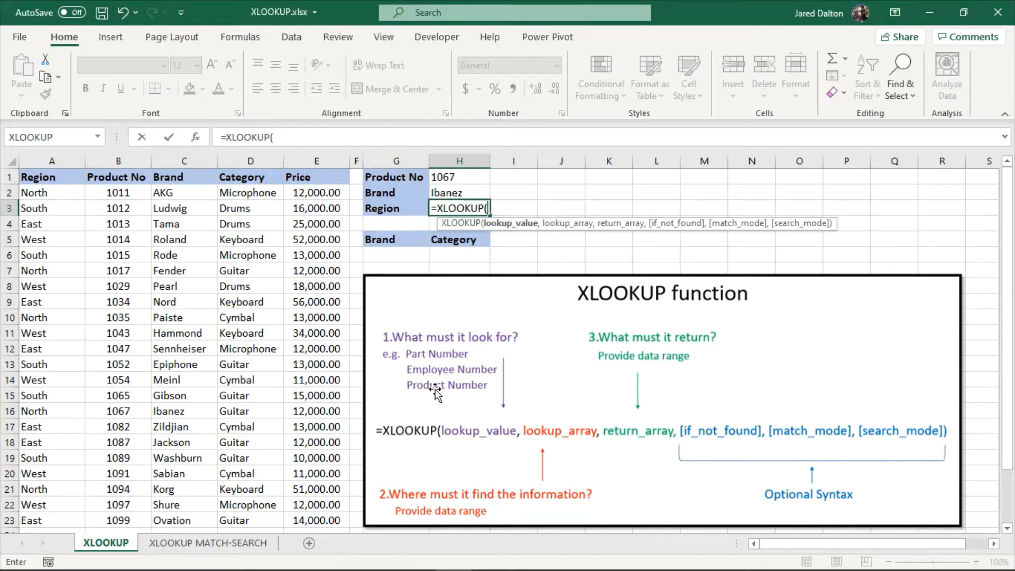
left_click(460, 177)
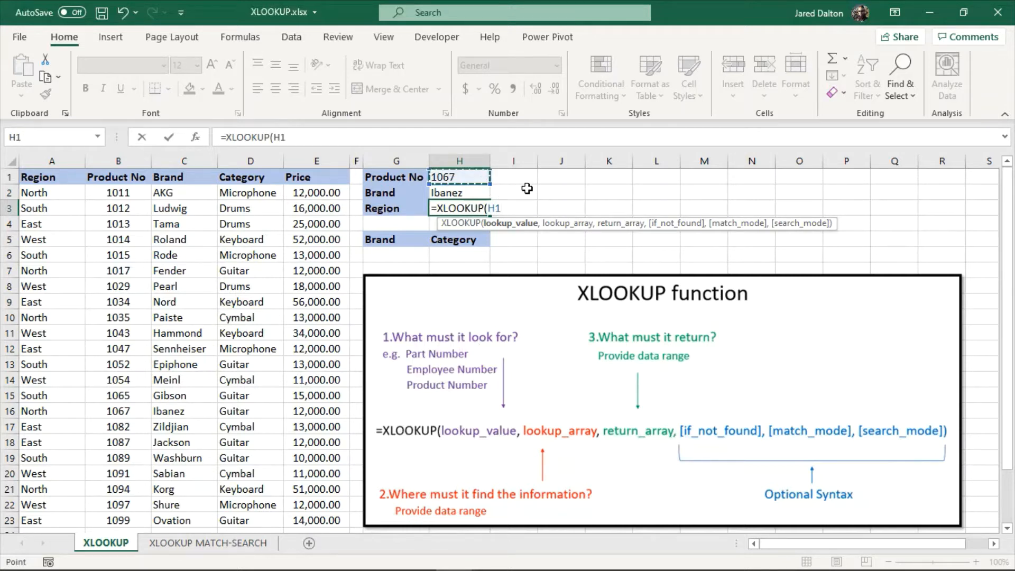
type(",")
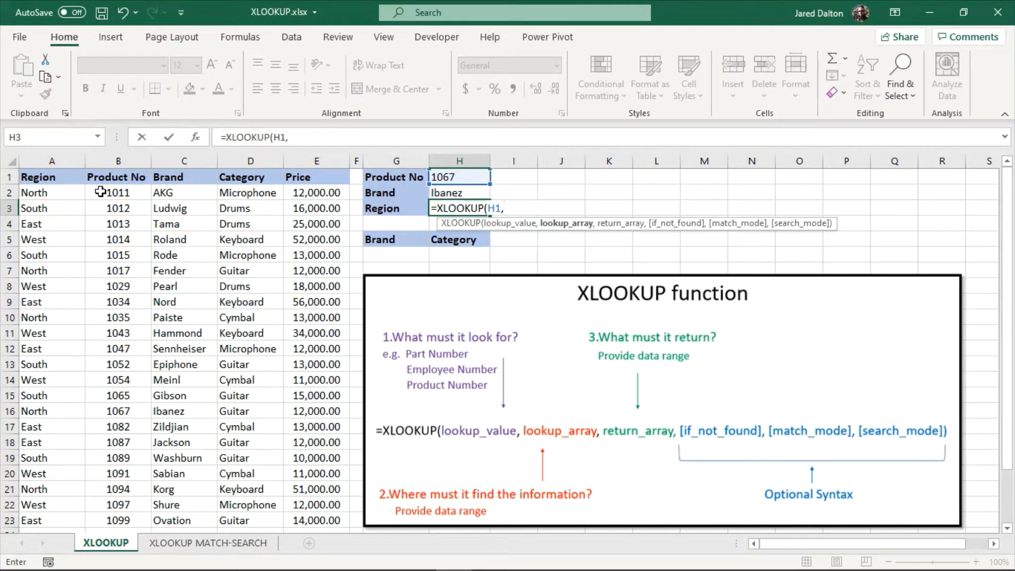
left_click_drag(100, 191, 125, 513)
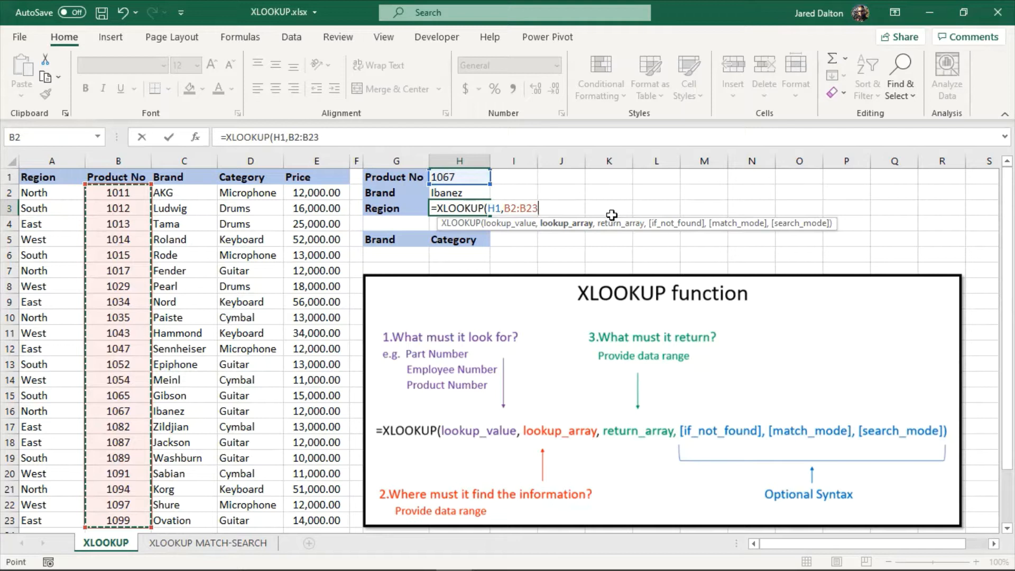
type(",")
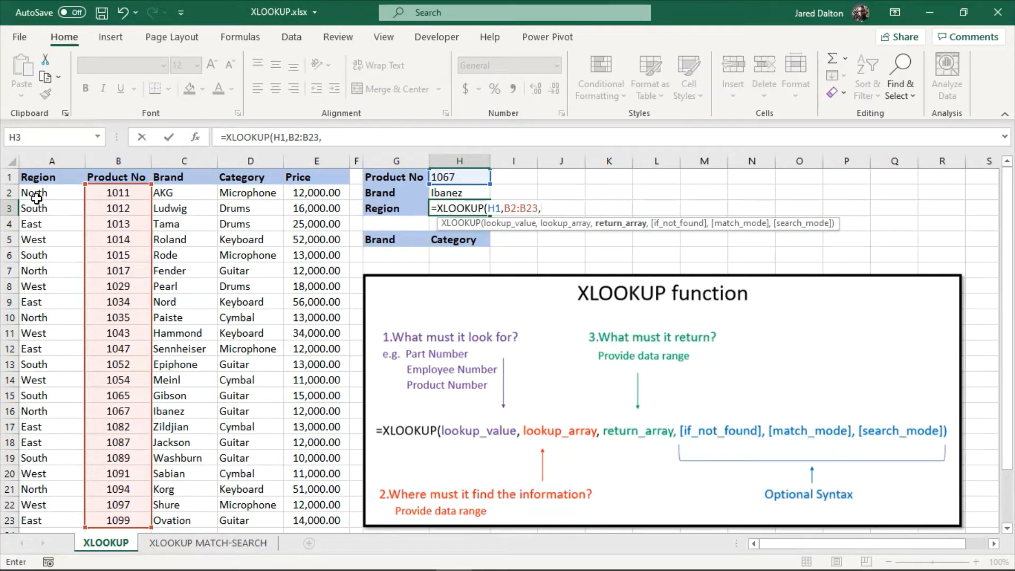
left_click_drag(34, 192, 48, 525)
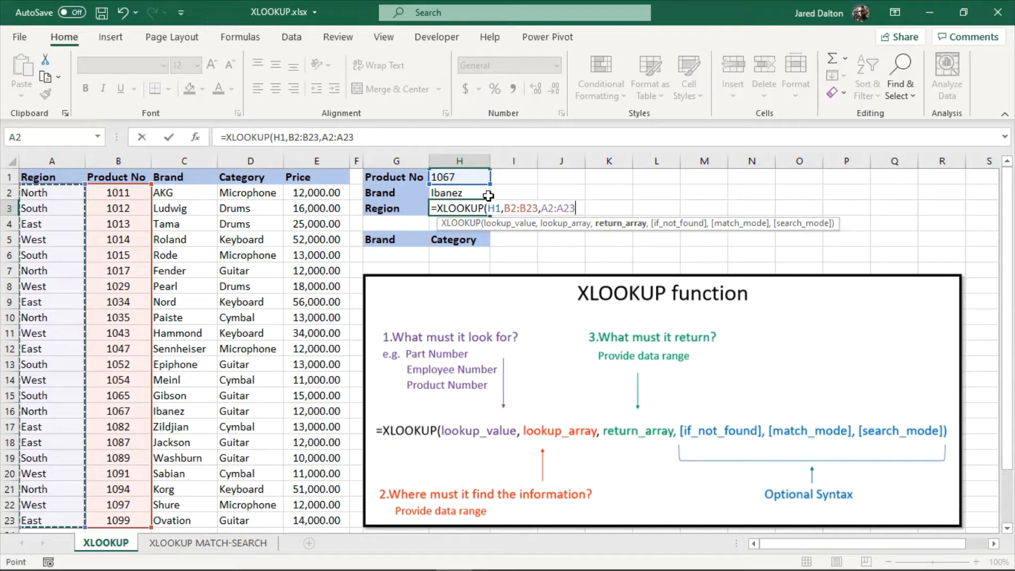
key("Return")
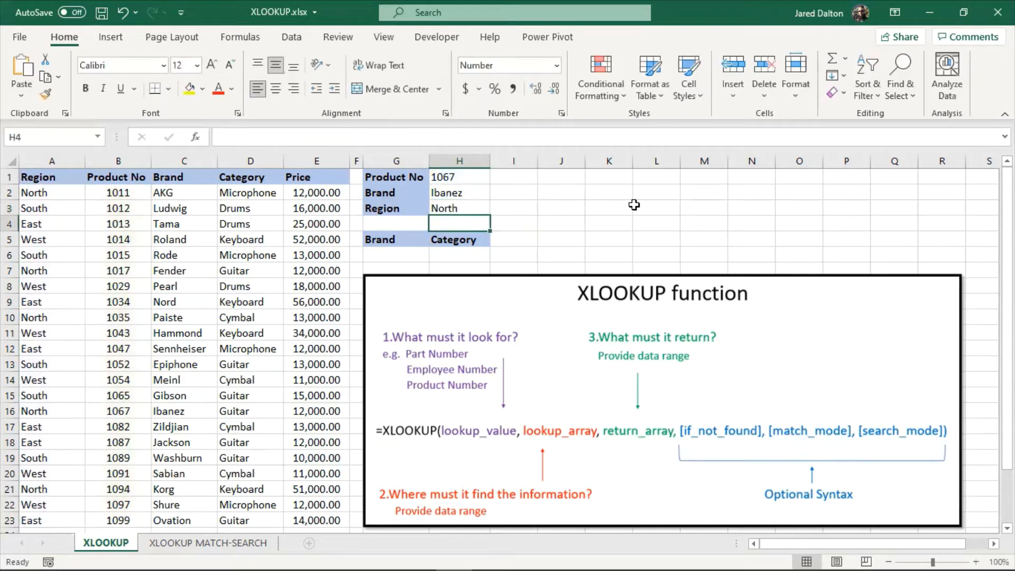
- Add "Not Found" as the if_not_found argument of the XLOOKUP formula in H3
left_click(479, 206)
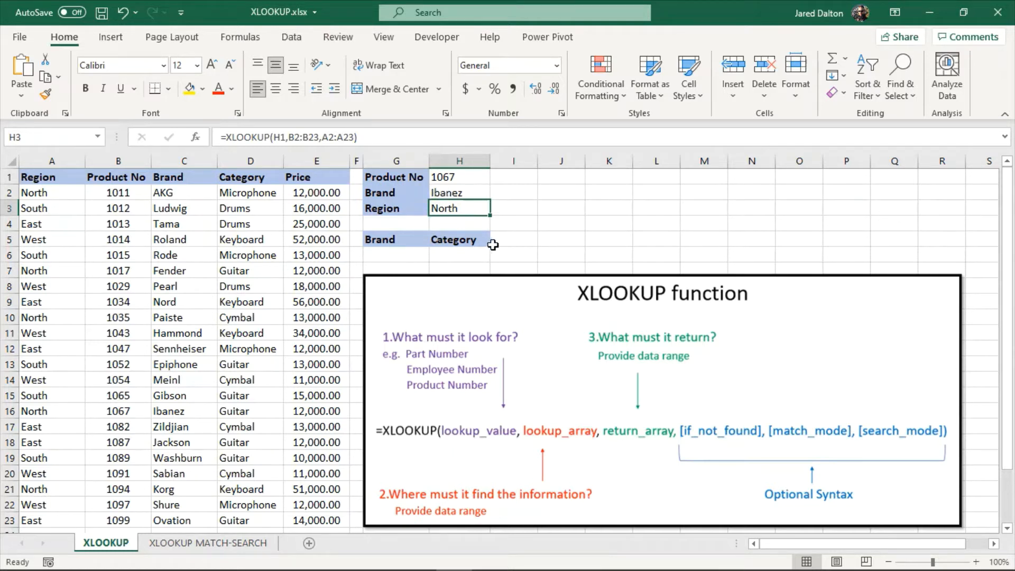
double_click(465, 207)
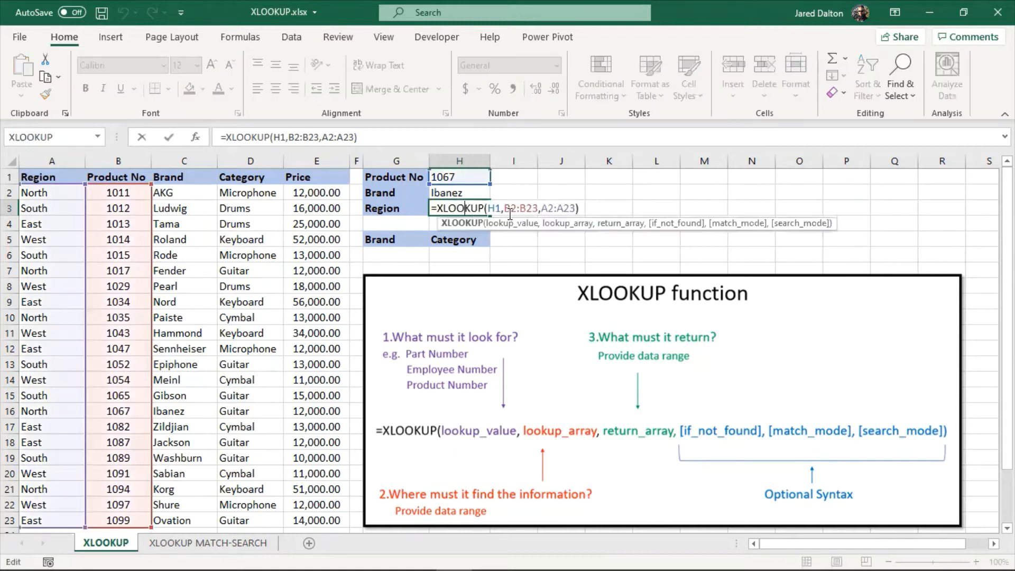
left_click(578, 208)
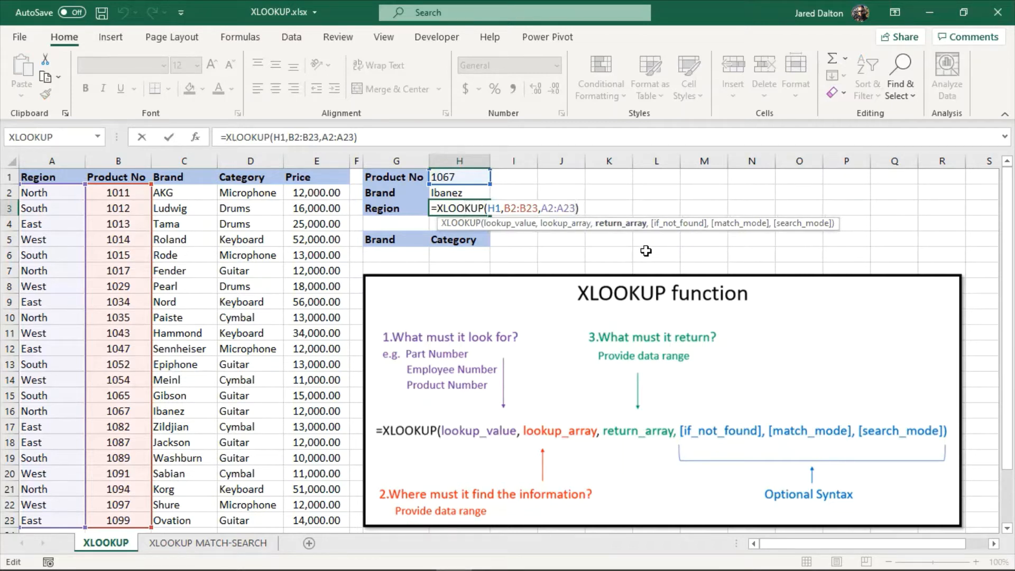
type(",")
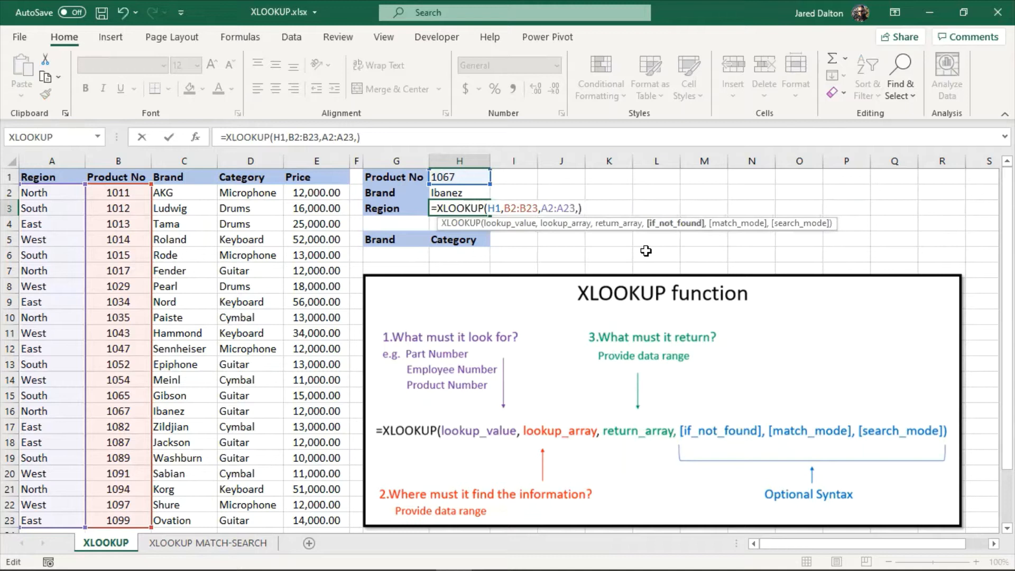
type("\"Not Found")
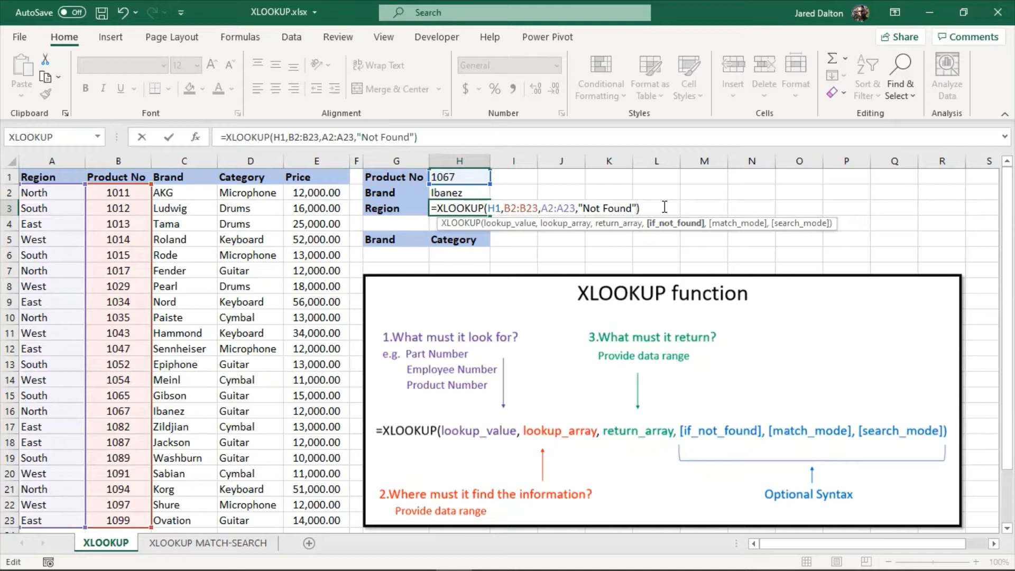
key("Return")
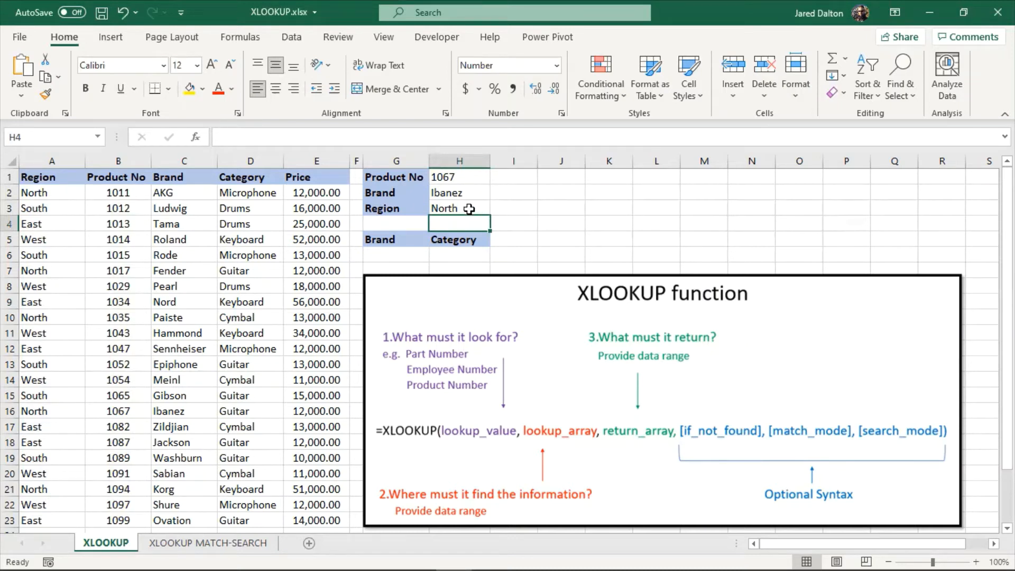
- Test both lookups with product number 1000 in H1 and set it back to 1067
left_click(473, 176)
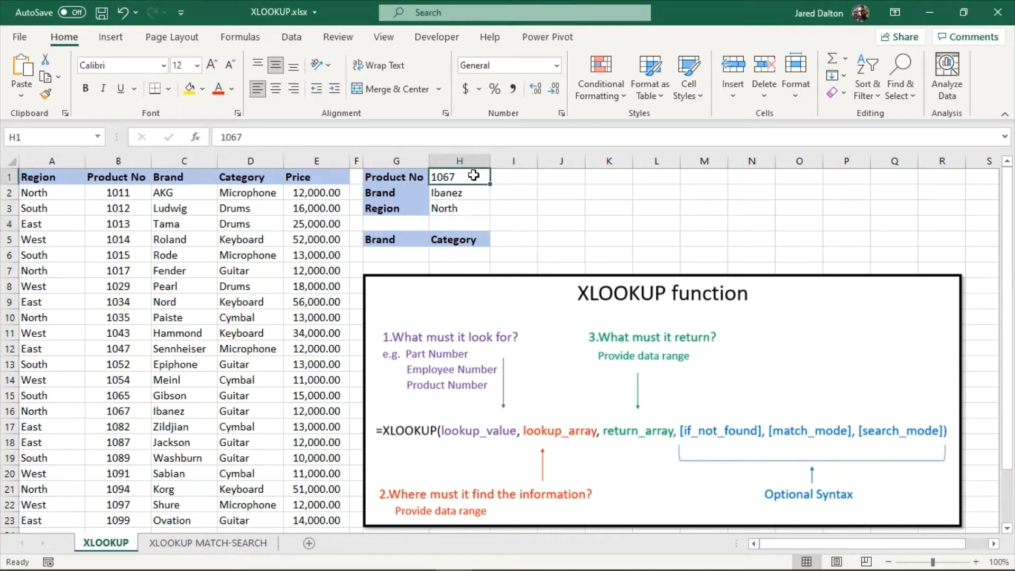
type("1")
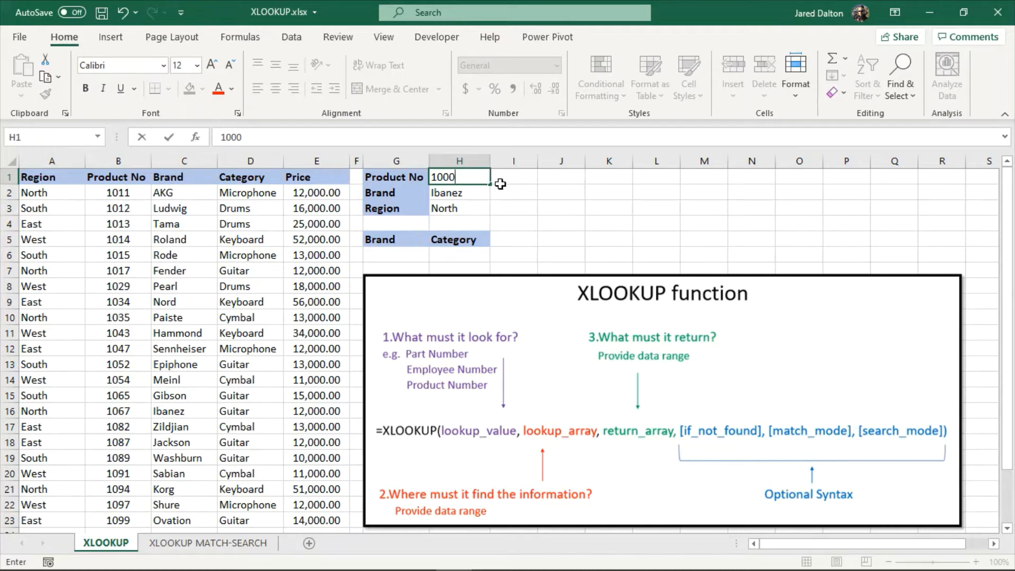
key("Return")
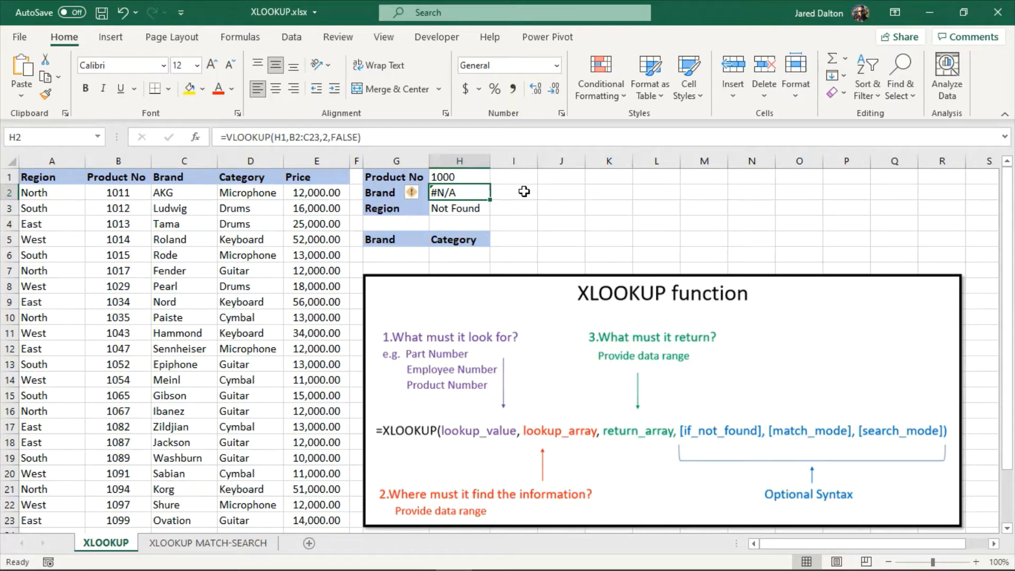
left_click(465, 180)
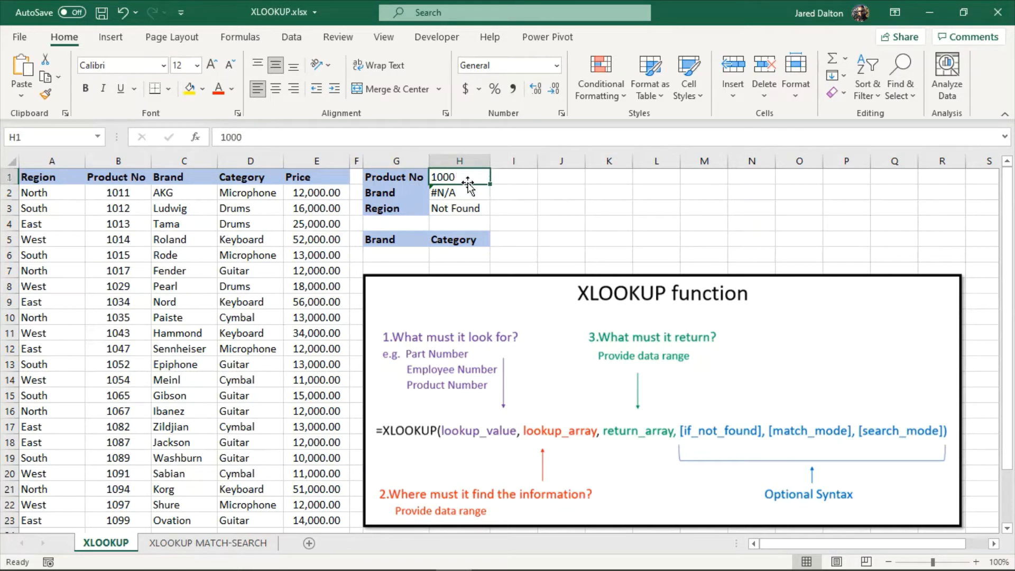
type("1067")
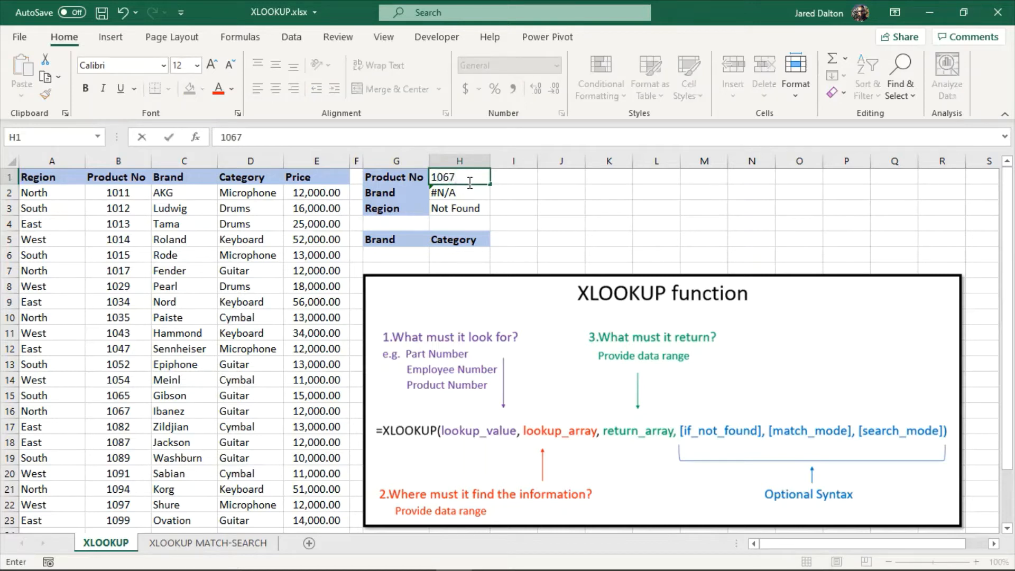
key("Return")
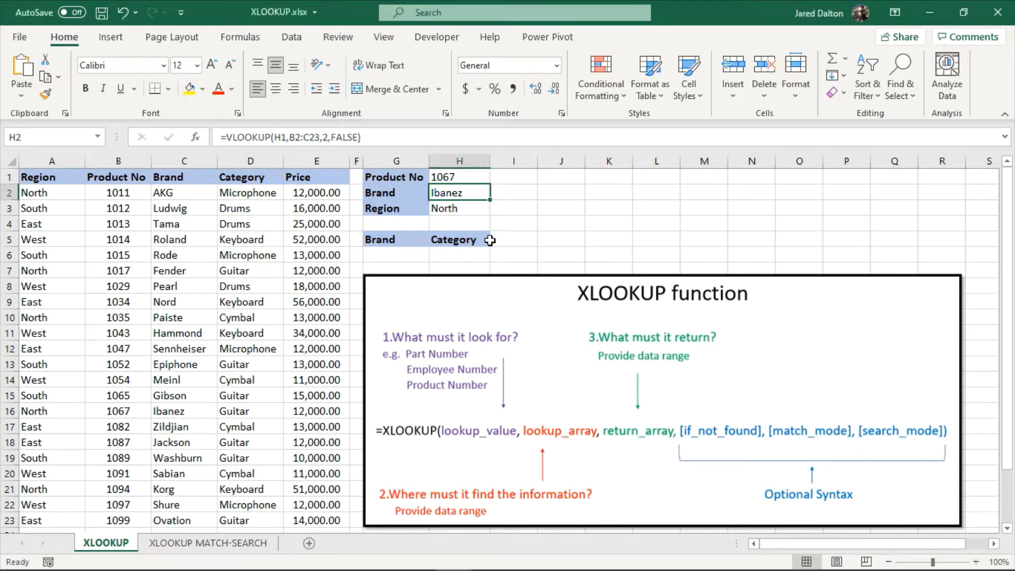
- Enter an XLOOKUP in G6 that looks up H1 in B2:B23 and returns brand and category together from C2:D23
left_click(387, 255)
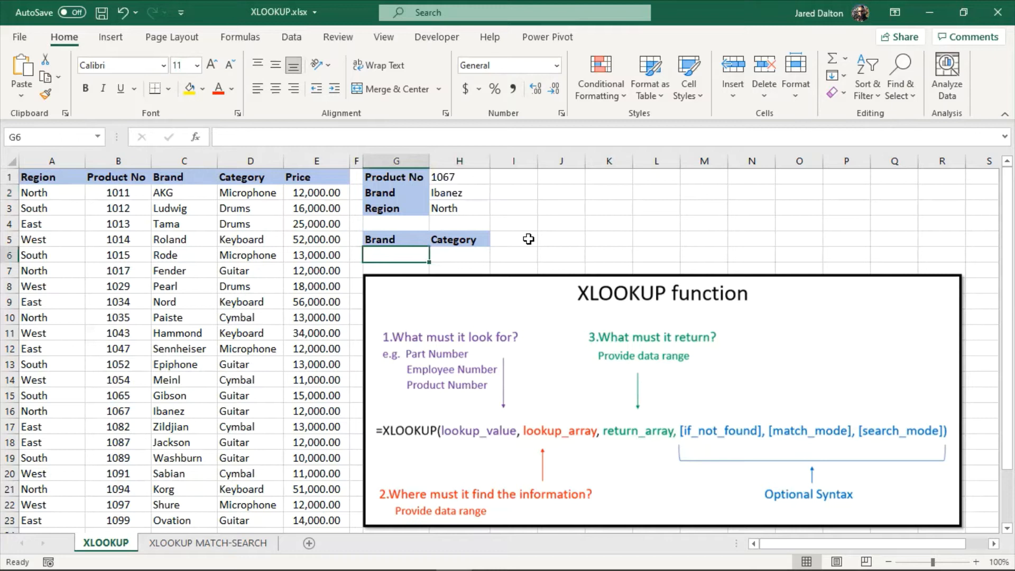
type("=x")
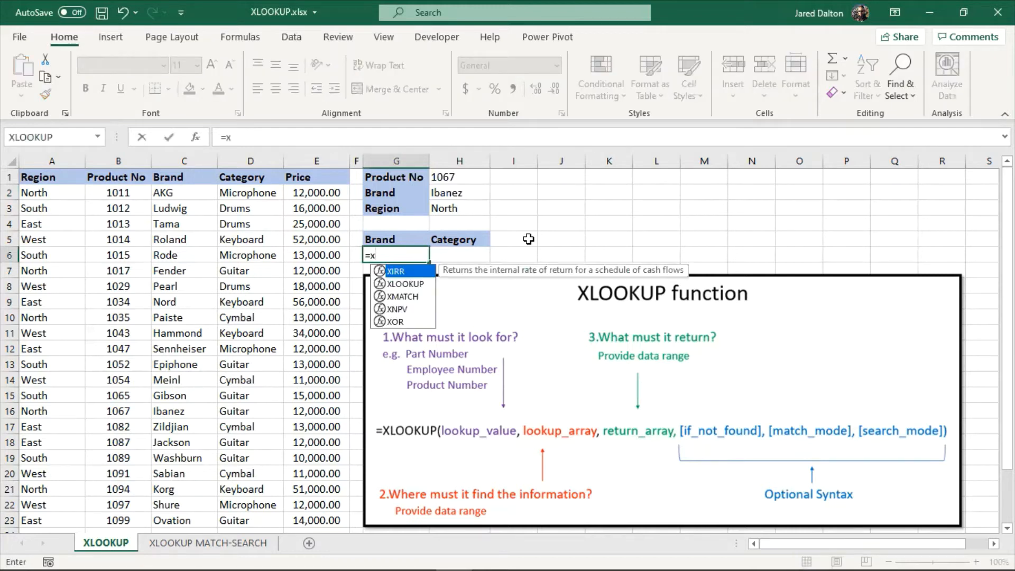
double_click(397, 284)
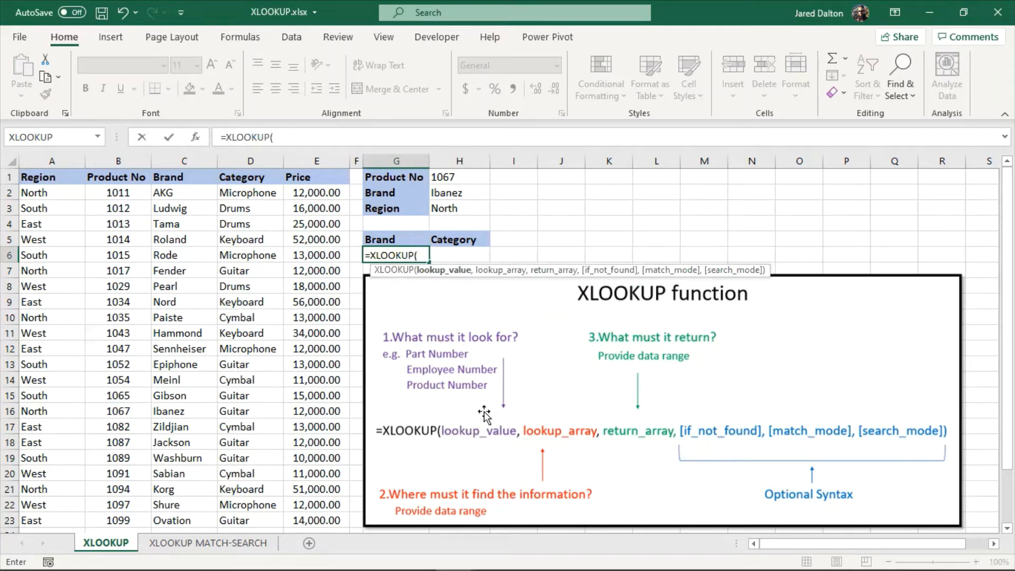
left_click(467, 176)
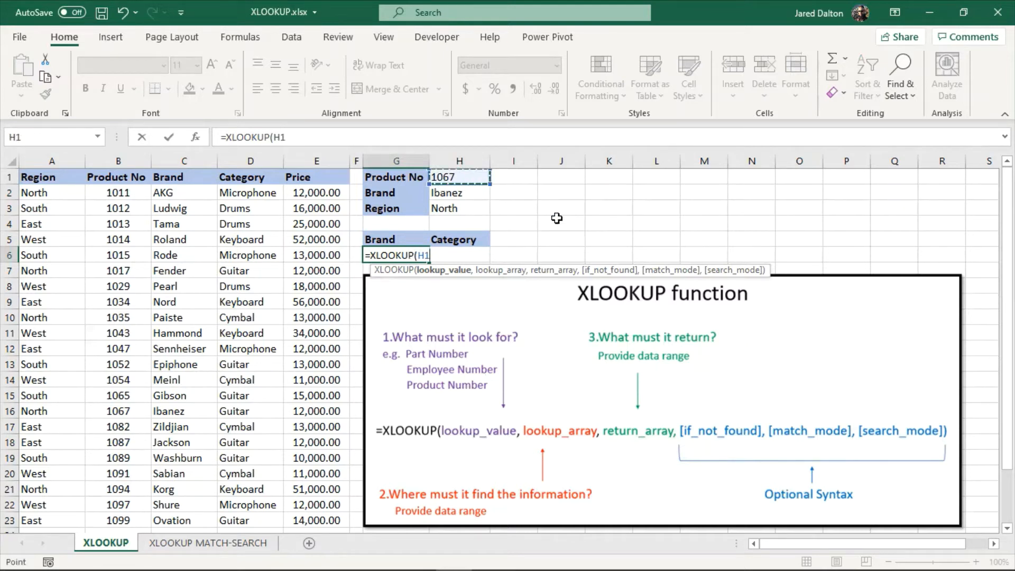
type(",")
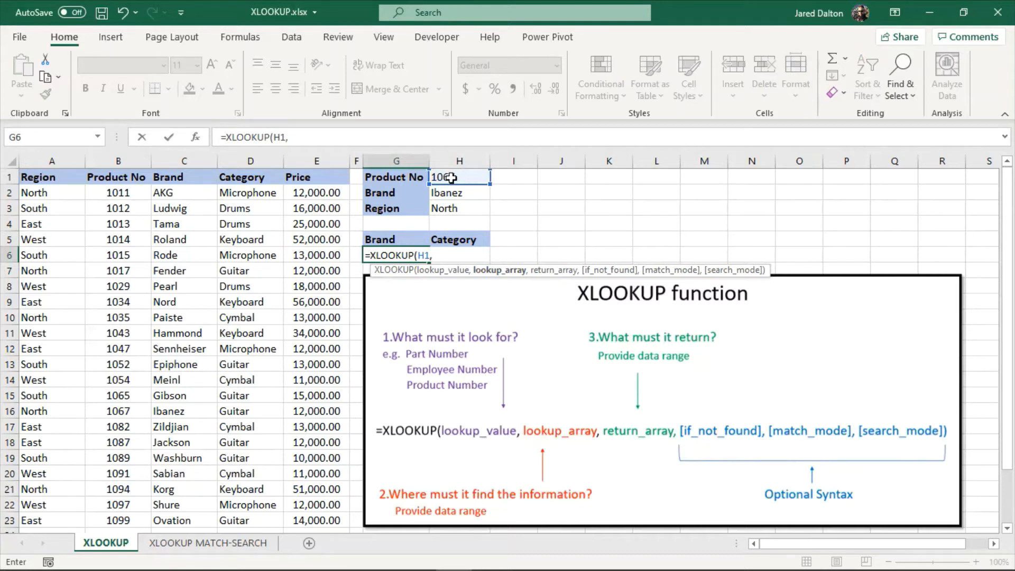
left_click(110, 193)
left_click_drag(106, 224, 170, 526)
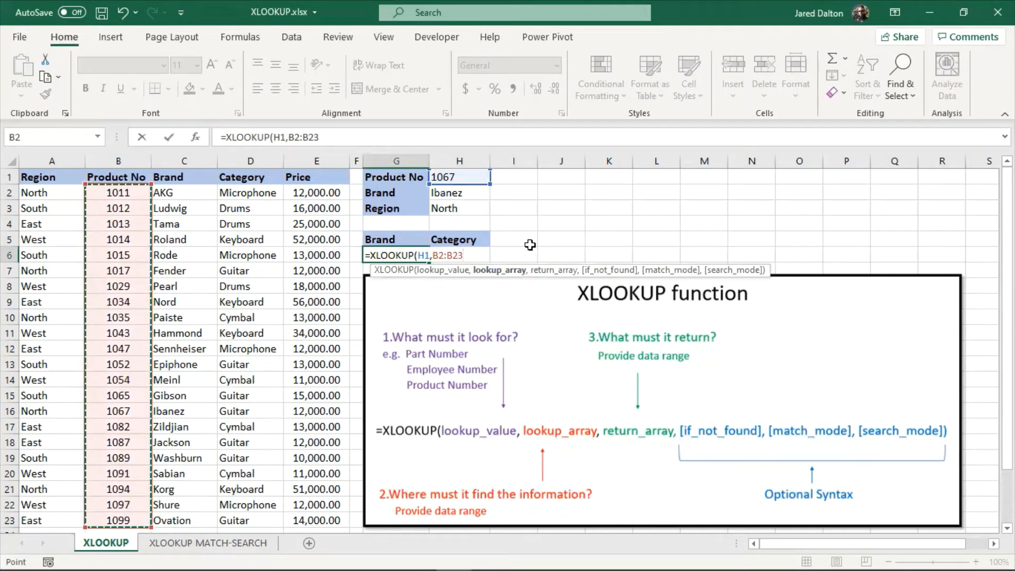
type(",")
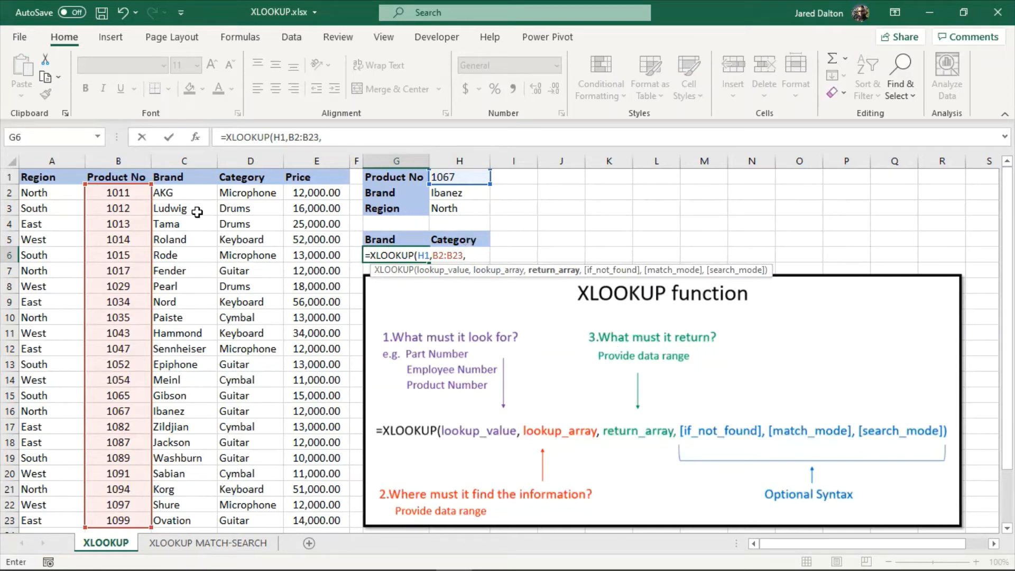
left_click_drag(164, 192, 269, 524)
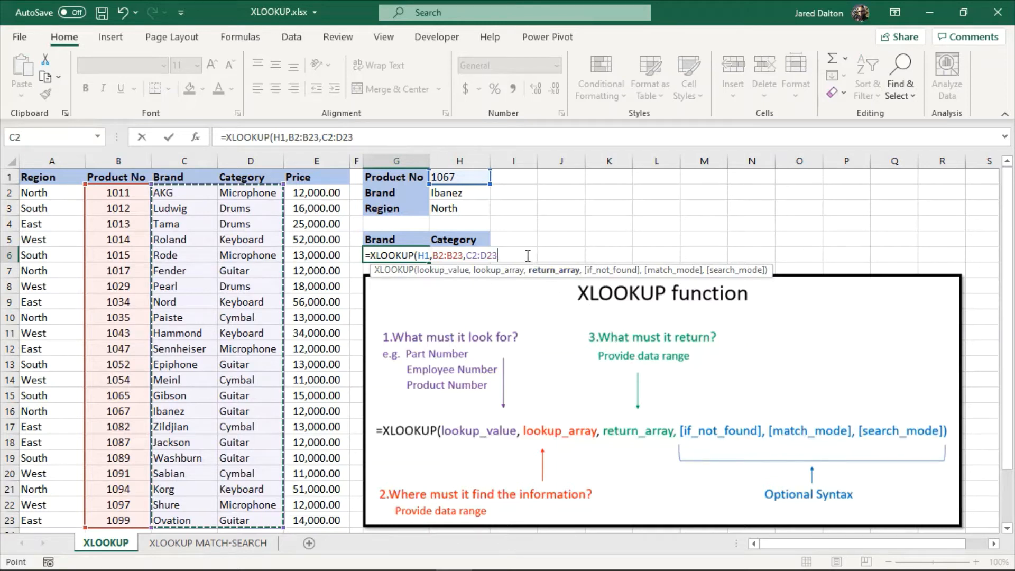
key("Return")
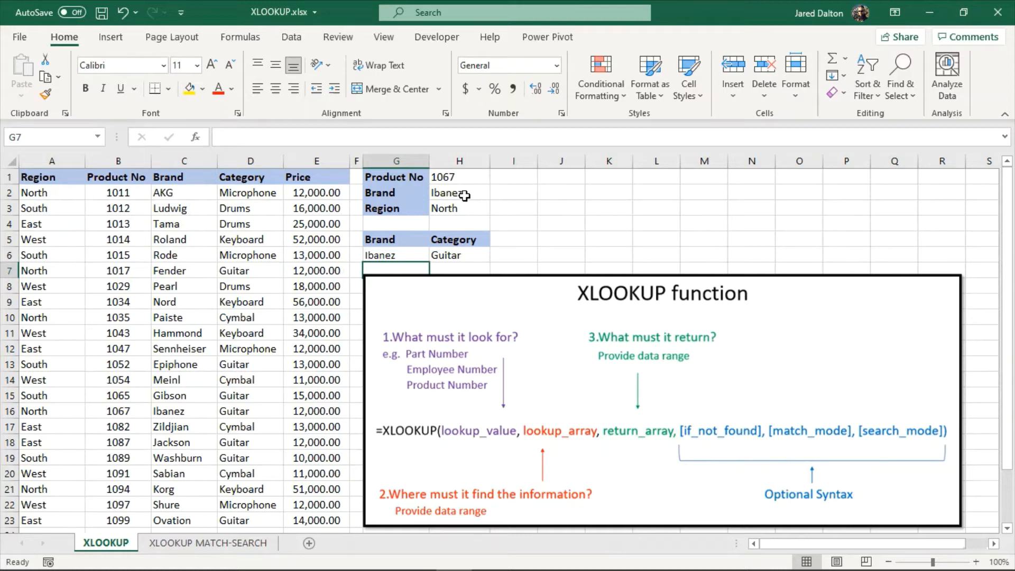
- Test the VLOOKUP in H2 by inserting a blank column before the Brand column, and delete that column again
double_click(459, 194)
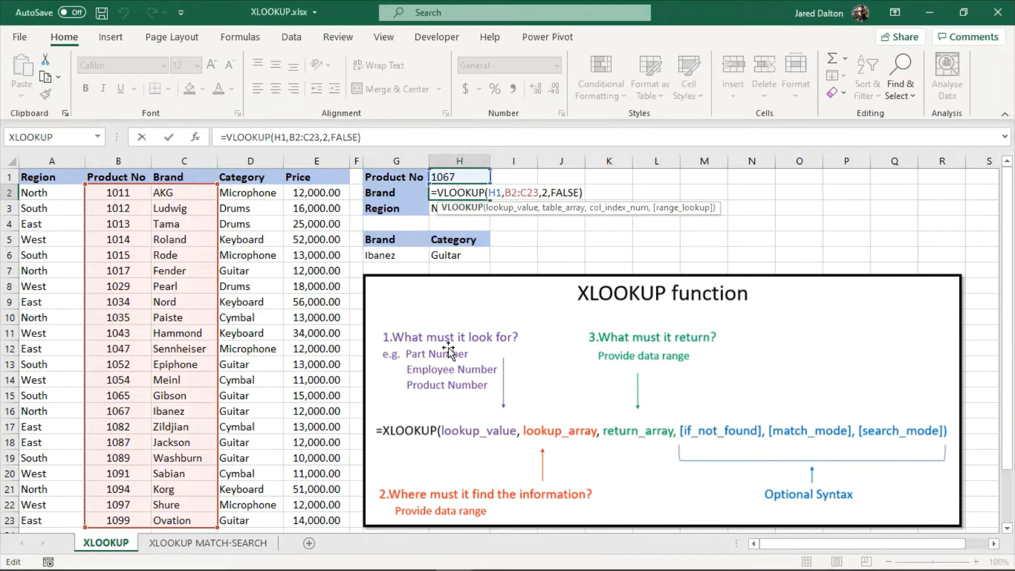
right_click(175, 158)
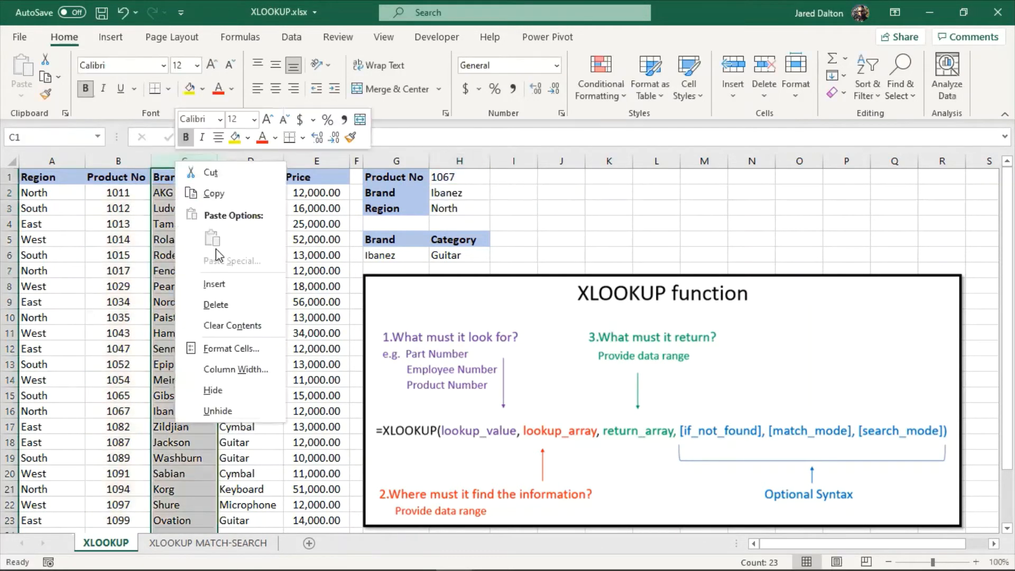
left_click(226, 281)
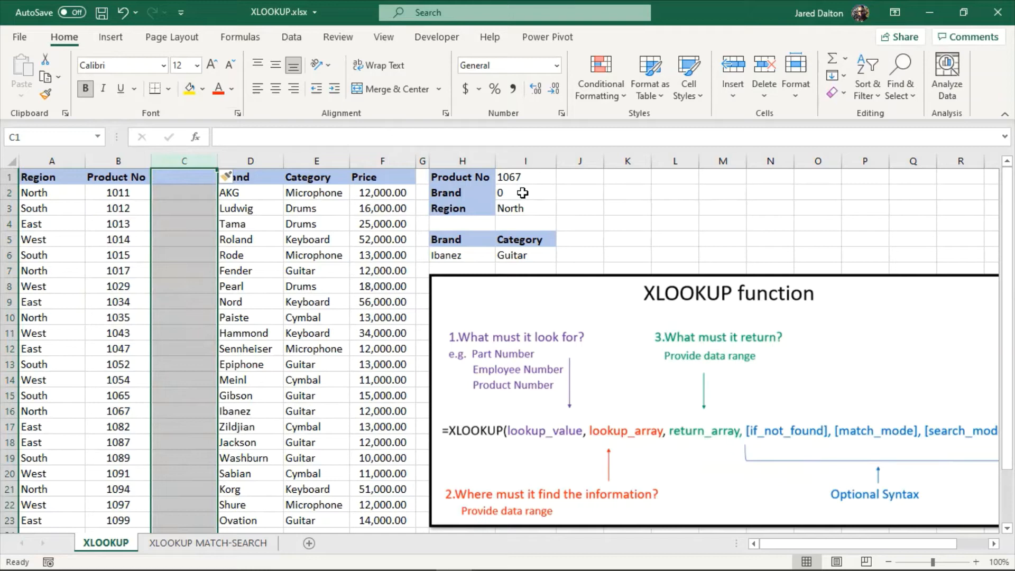
right_click(197, 162)
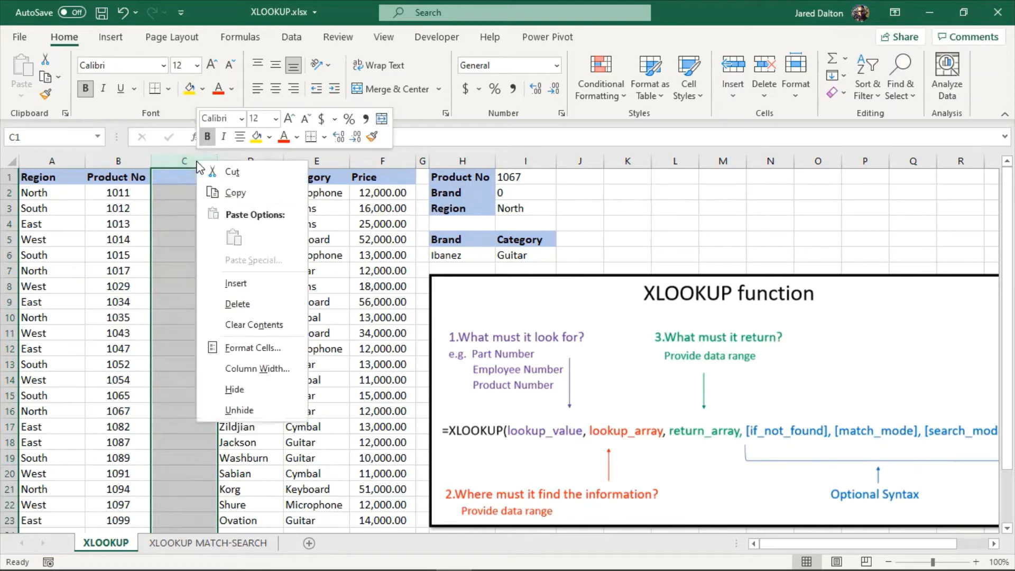
left_click(246, 303)
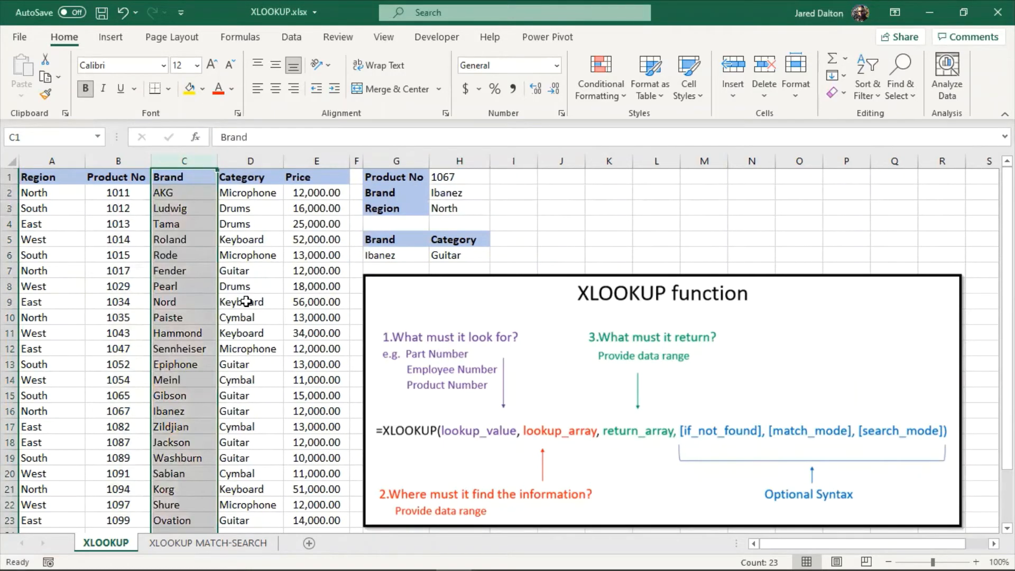
- Test the XLOOKUP in H3 by inserting a blank column before the Product No column, and delete that column again
left_click(461, 208)
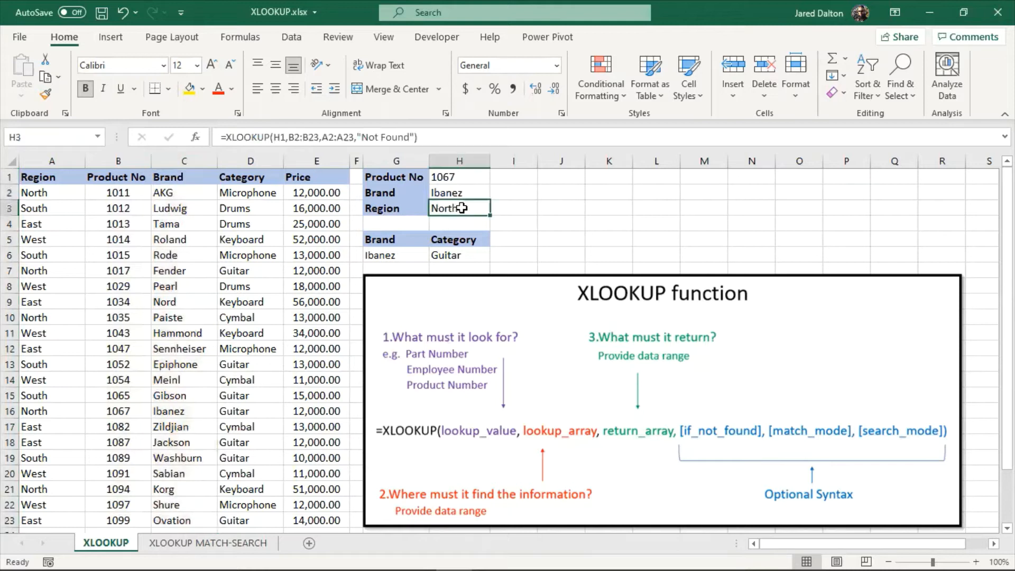
double_click(461, 207)
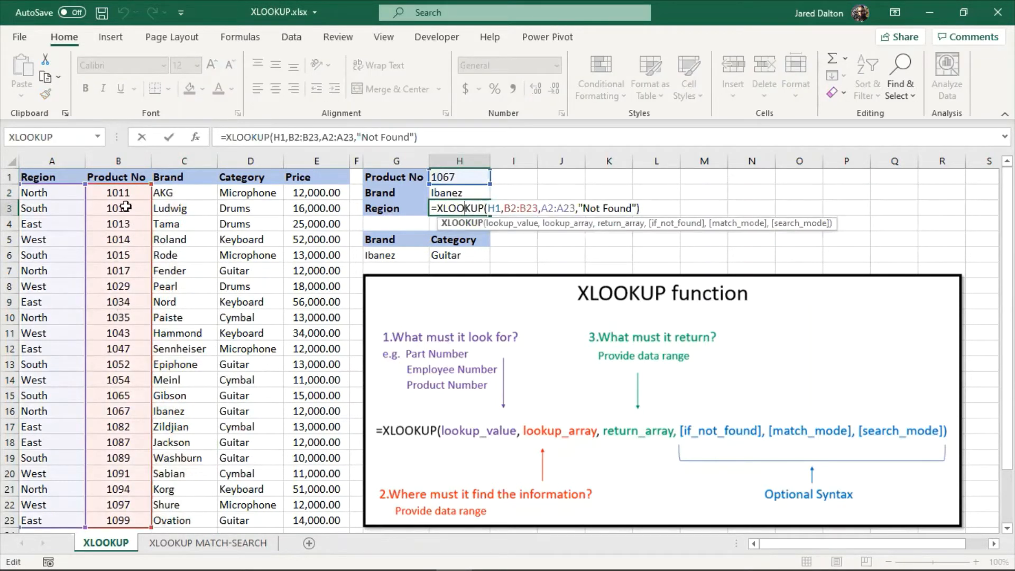
left_click(101, 161)
right_click(102, 164)
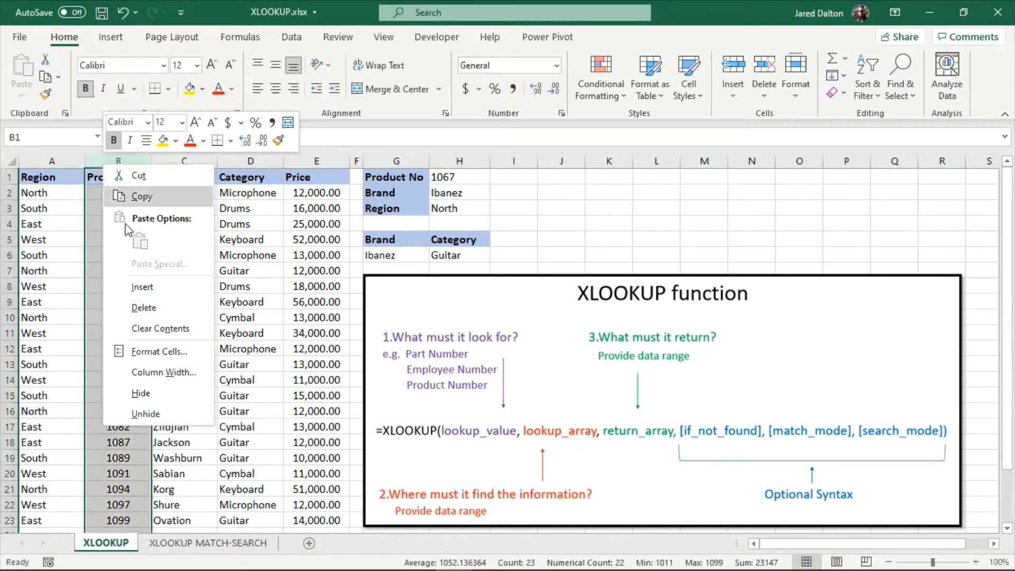
left_click(157, 287)
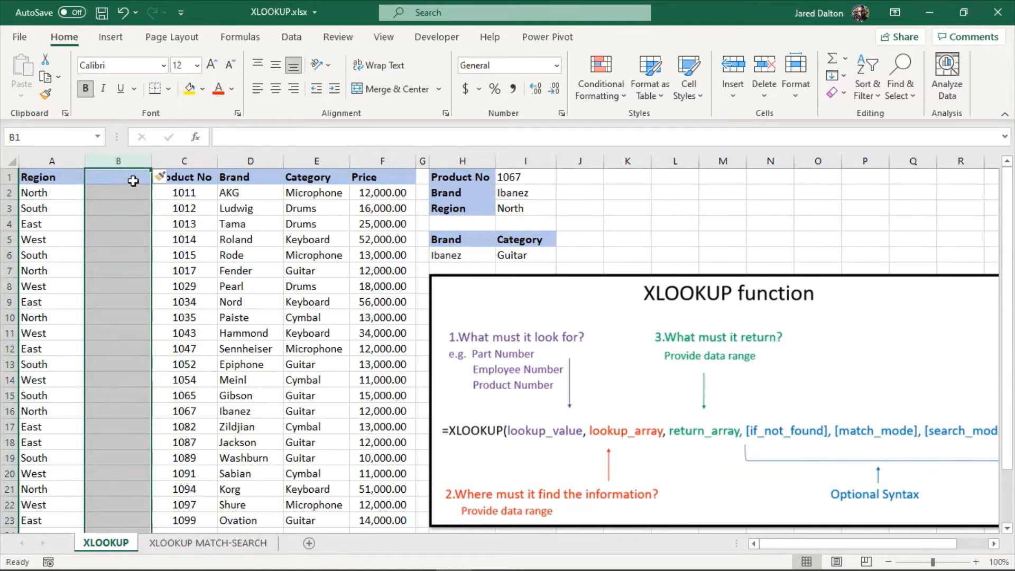
right_click(120, 164)
left_click(160, 308)
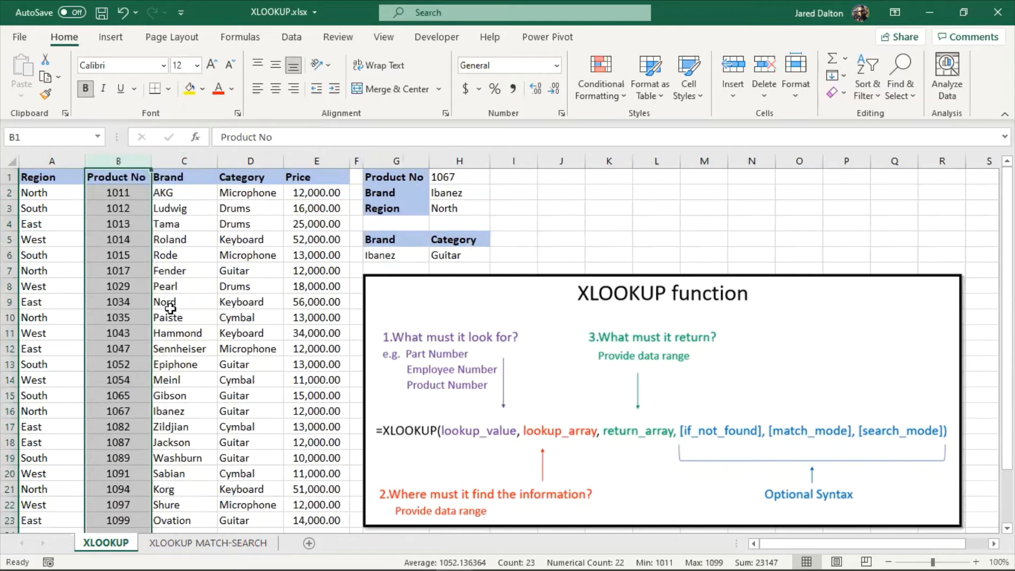
left_click(170, 311)
left_click(396, 269)
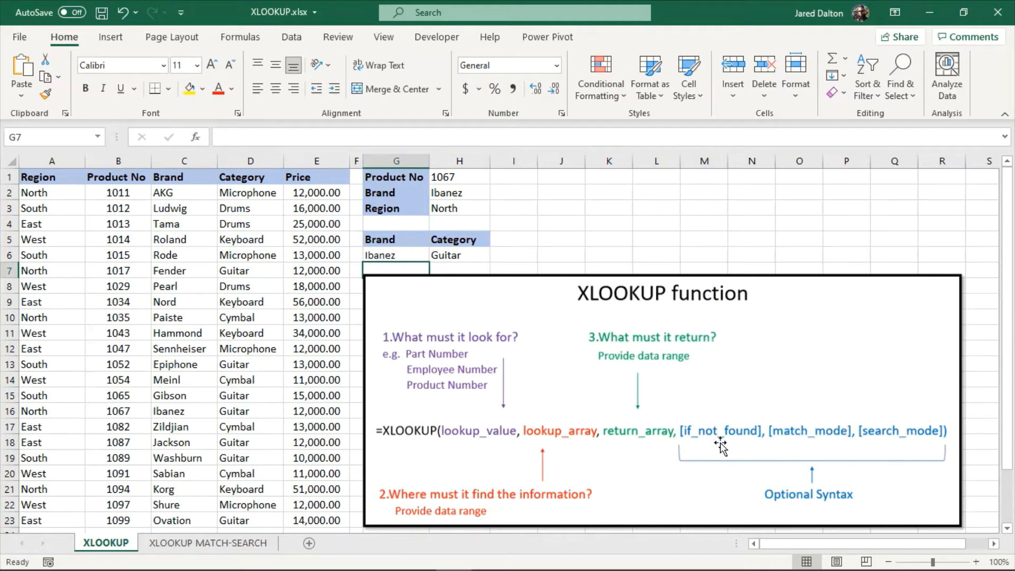
- On the XLOOKUP MATCH-SEARCH sheet, start an XLOOKUP in G2 with "R*" as the lookup value
left_click(213, 544)
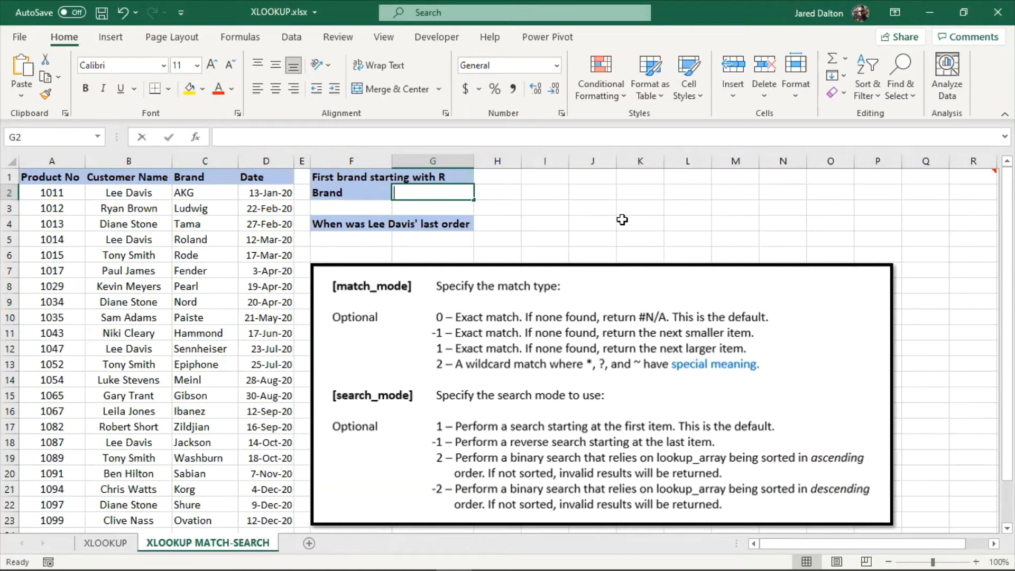
type("=x")
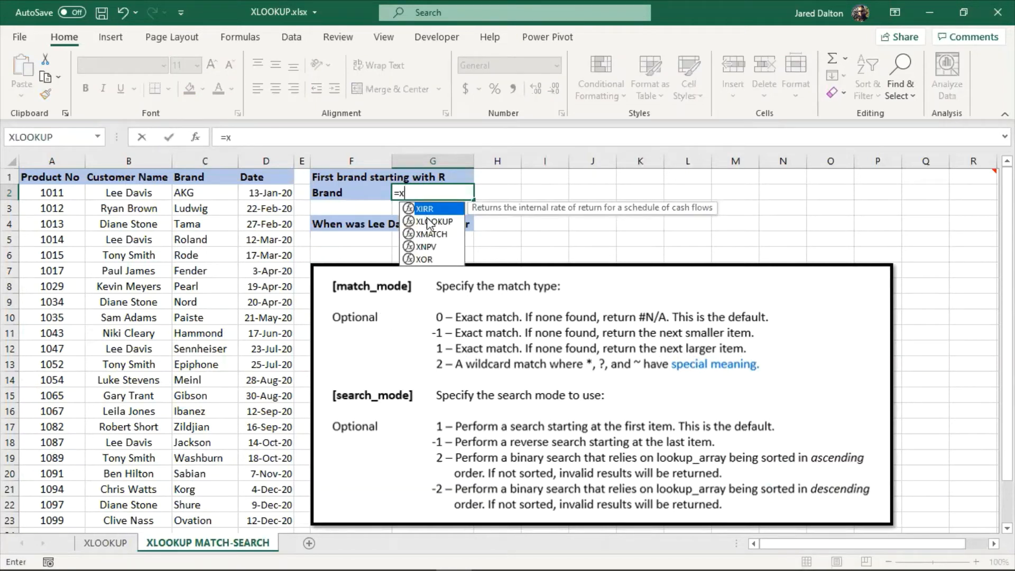
double_click(431, 222)
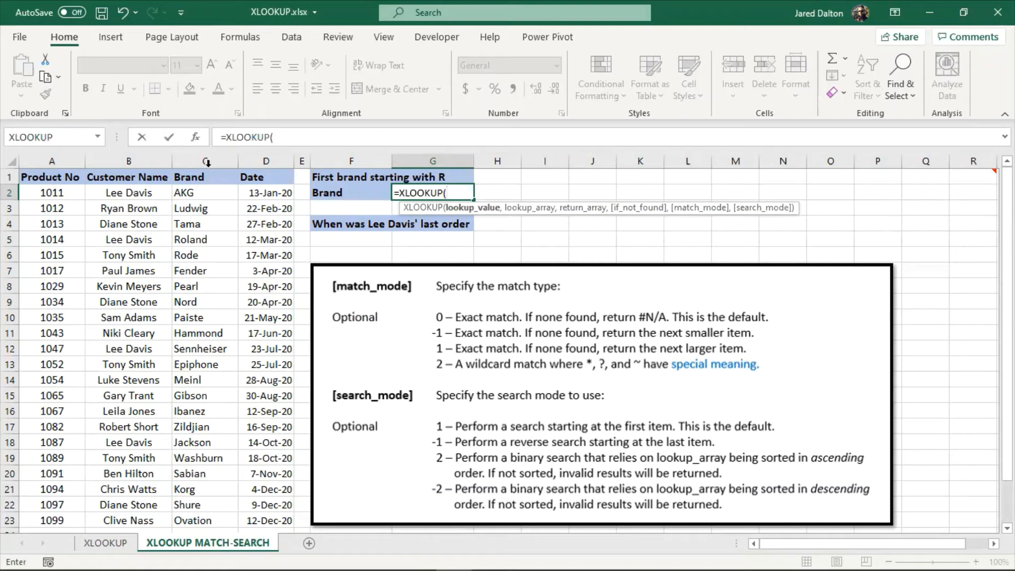
left_click(196, 139)
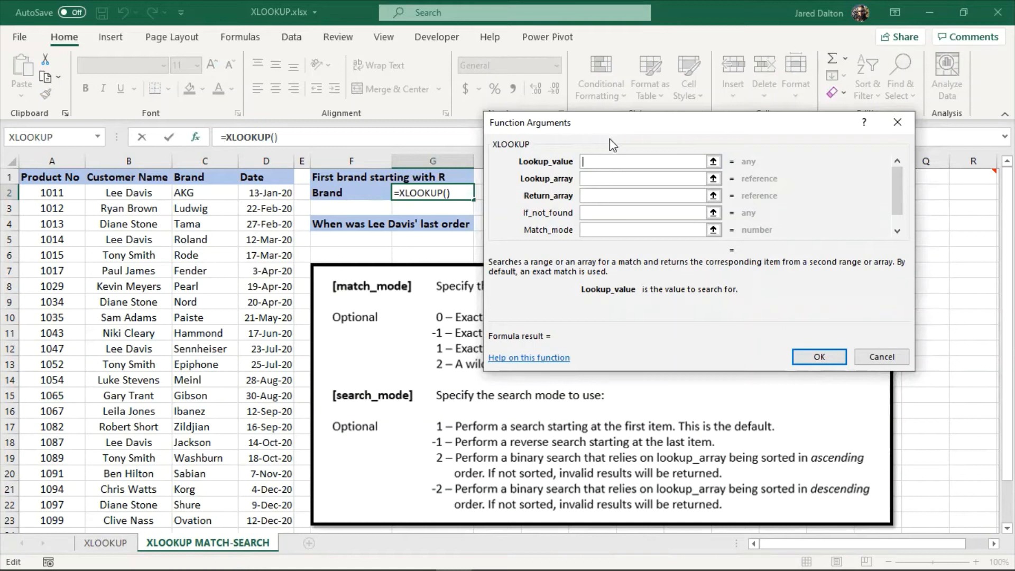
left_click(591, 212)
type("\"R*\"")
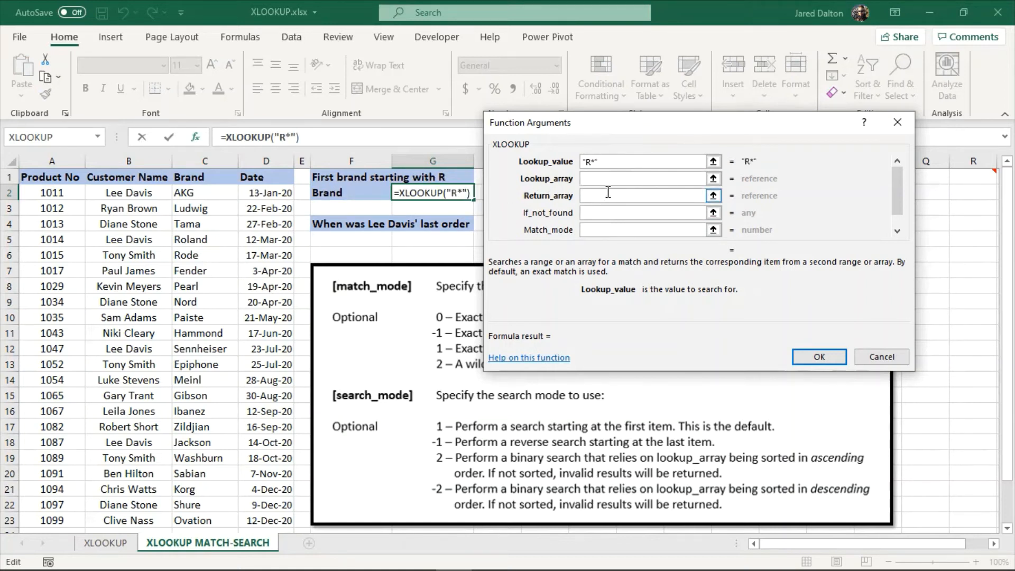
- Set both the lookup array and the return array of the XLOOKUP in G2 to C2:C23
left_click(597, 179)
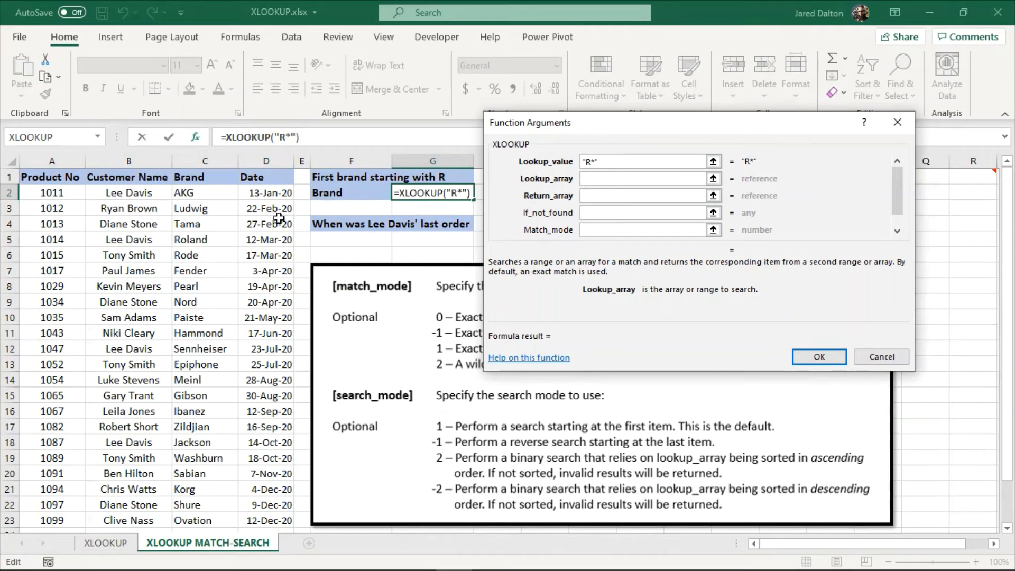
left_click_drag(210, 191, 218, 516)
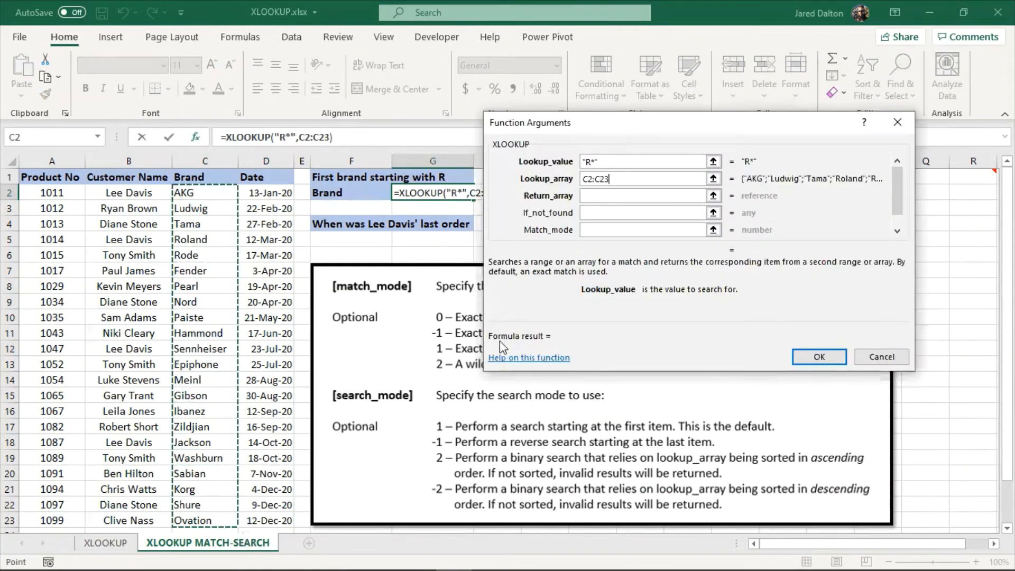
left_click(590, 195)
left_click_drag(193, 193, 206, 516)
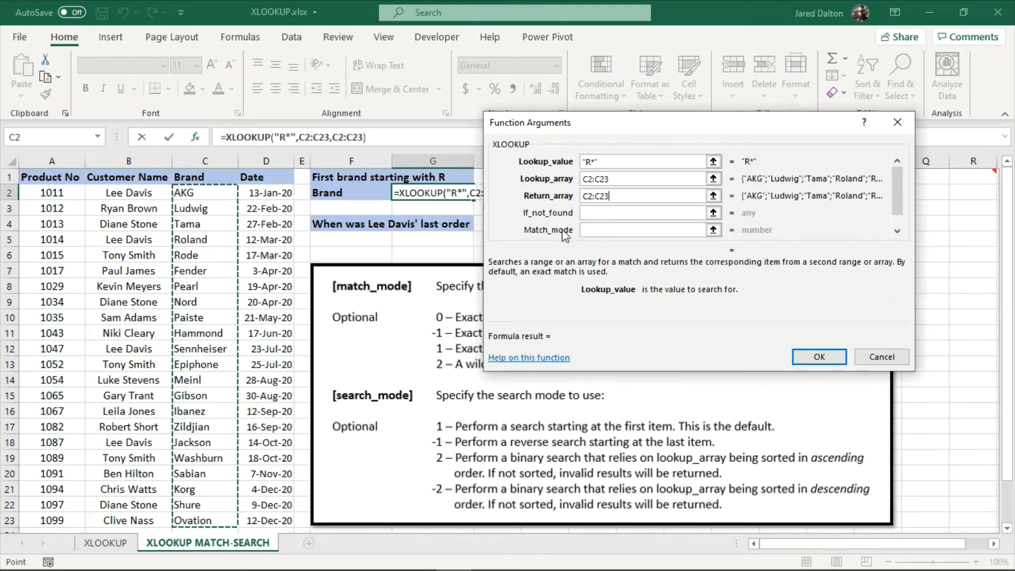
- Set the match mode to 2 for a wildcard match and complete the XLOOKUP in G2
left_click(593, 232)
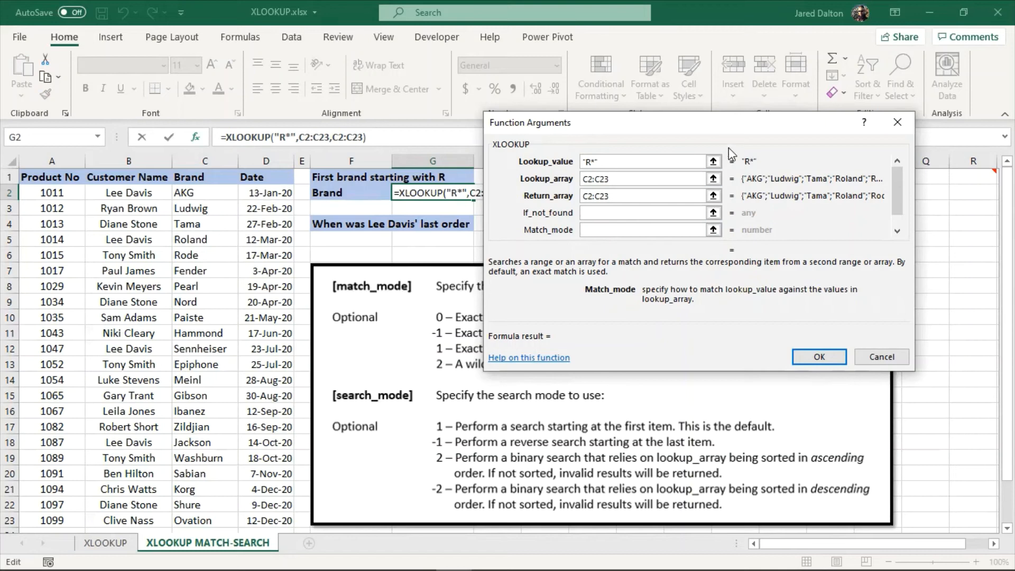
left_click_drag(721, 125, 733, 79)
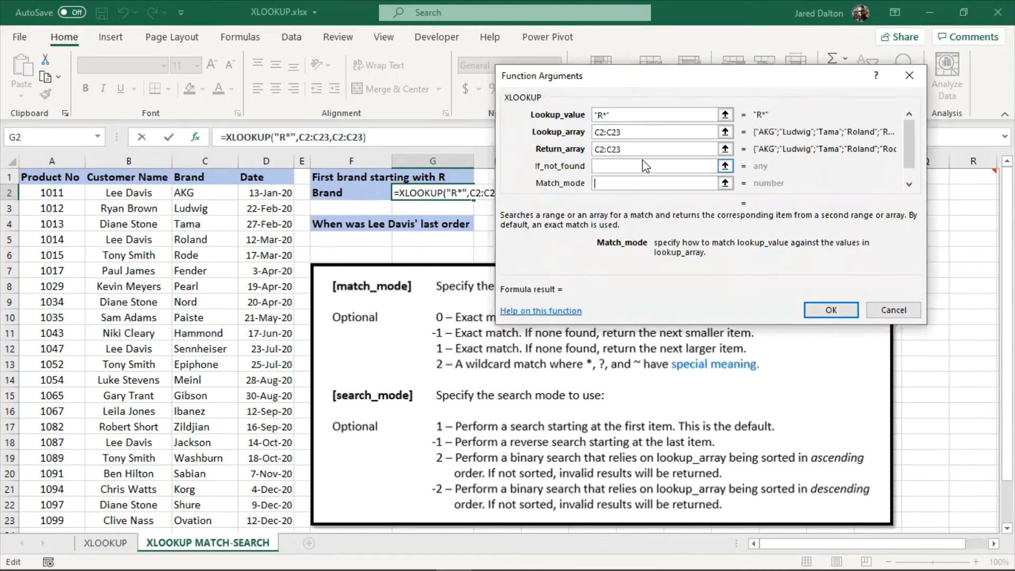
type("2")
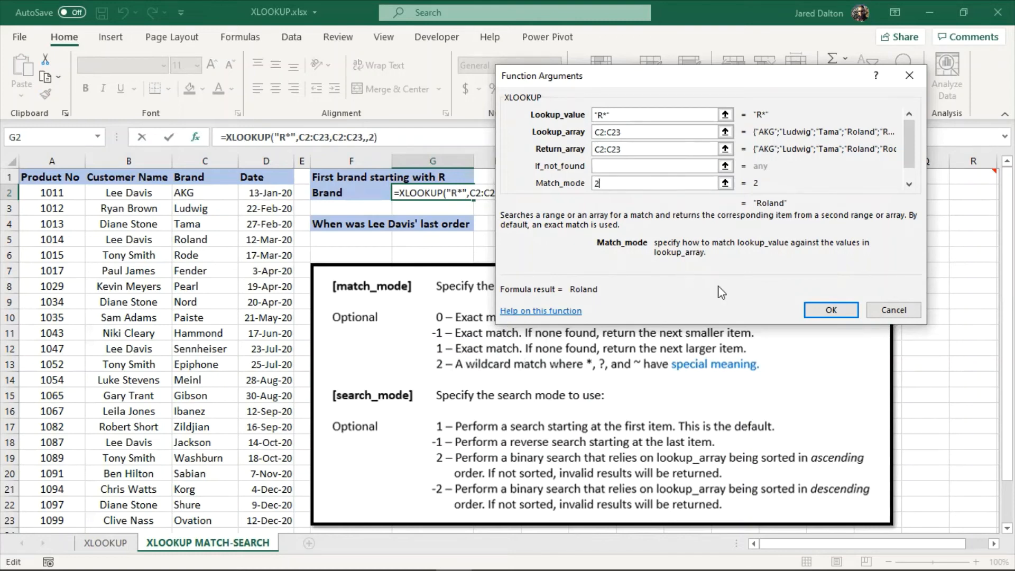
left_click(830, 312)
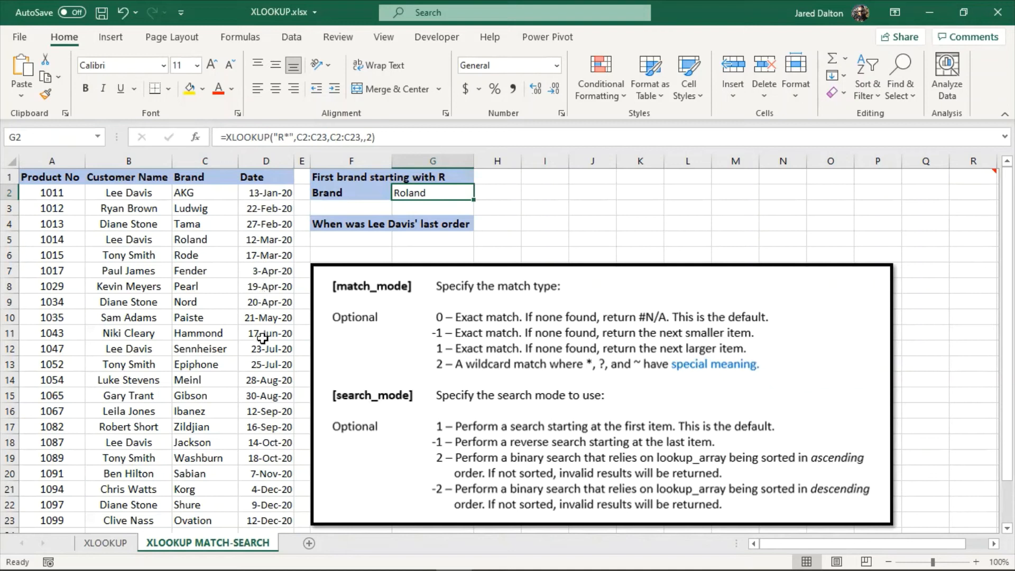
- Start an XLOOKUP in F5 with the full name of the customer in the F4 heading as the quoted lookup value
left_click(352, 239)
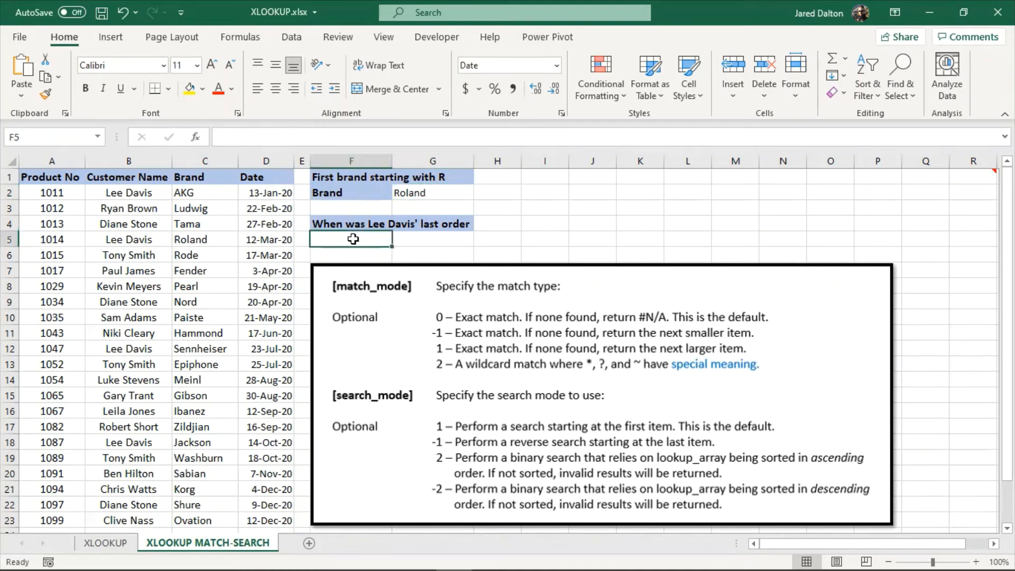
type("=x")
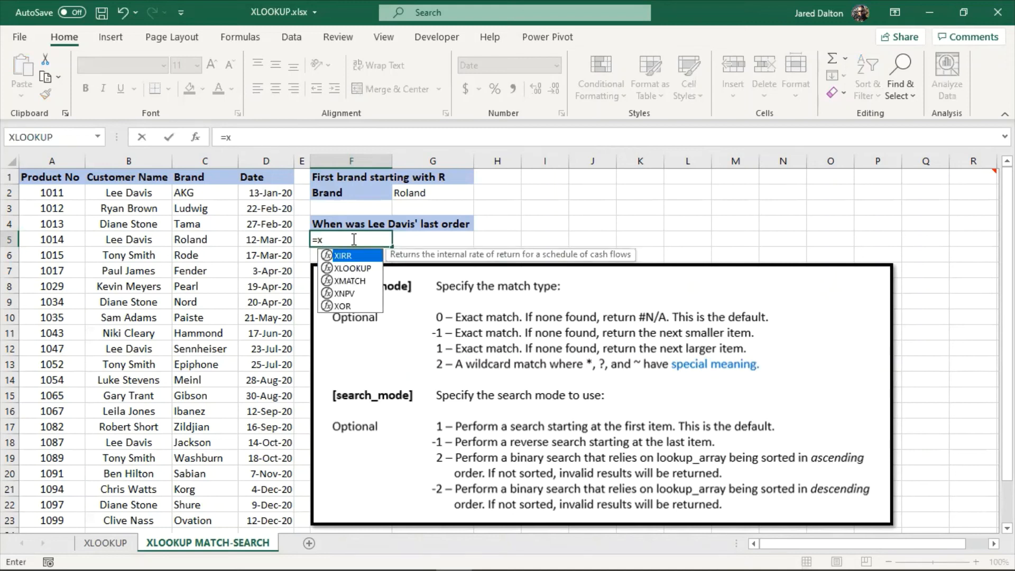
double_click(343, 268)
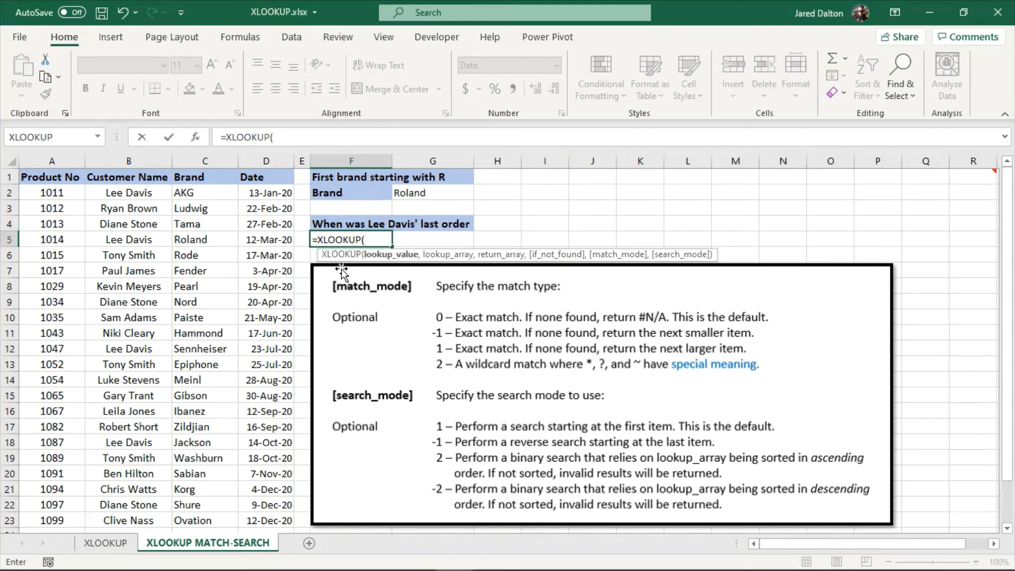
left_click(195, 138)
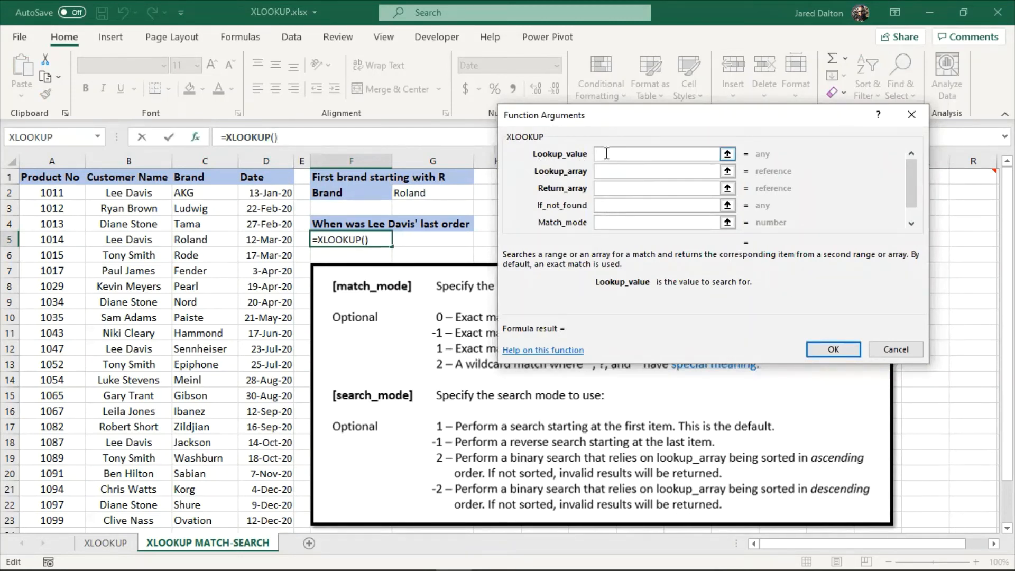
type("\"Lee D")
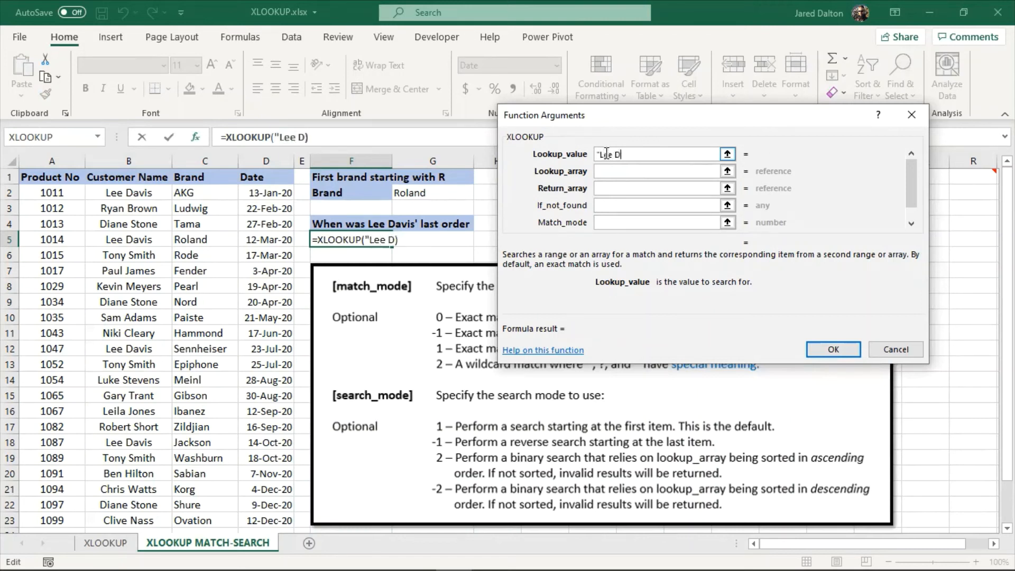
type("avis\"")
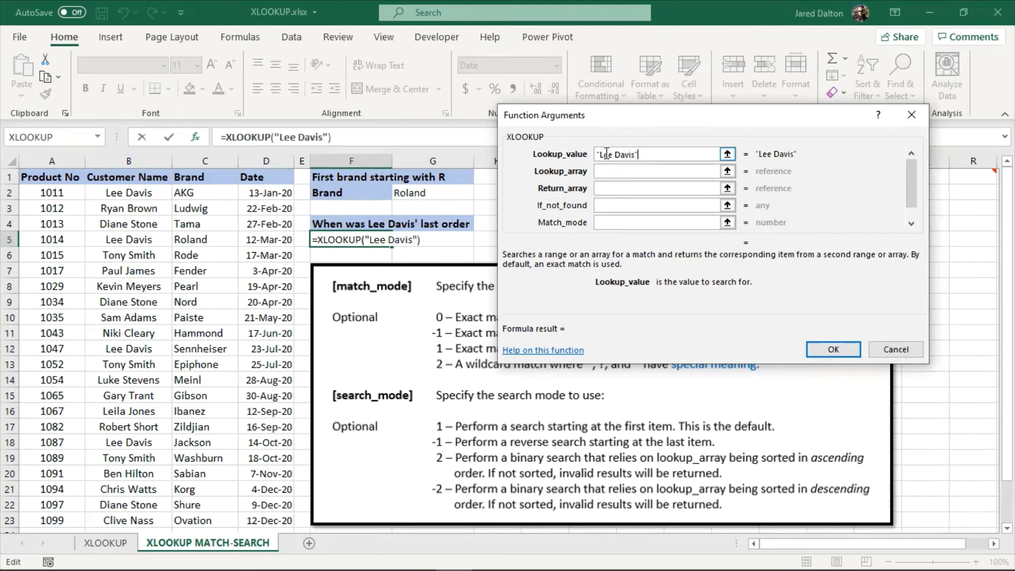
- Set the lookup array of the XLOOKUP in F5 to B2:B23 and its return array to D2:D23
left_click(607, 171)
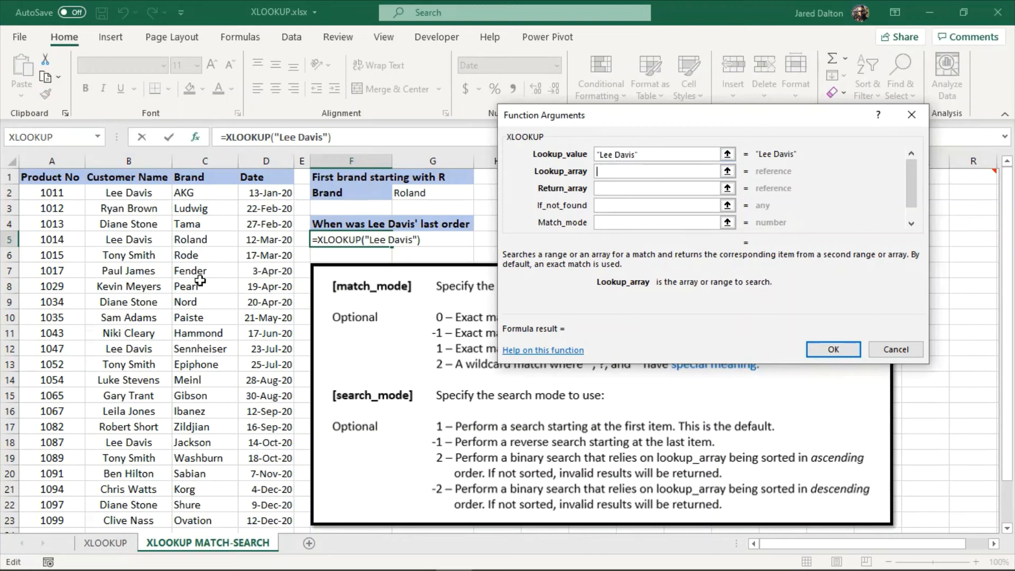
left_click_drag(105, 191, 122, 521)
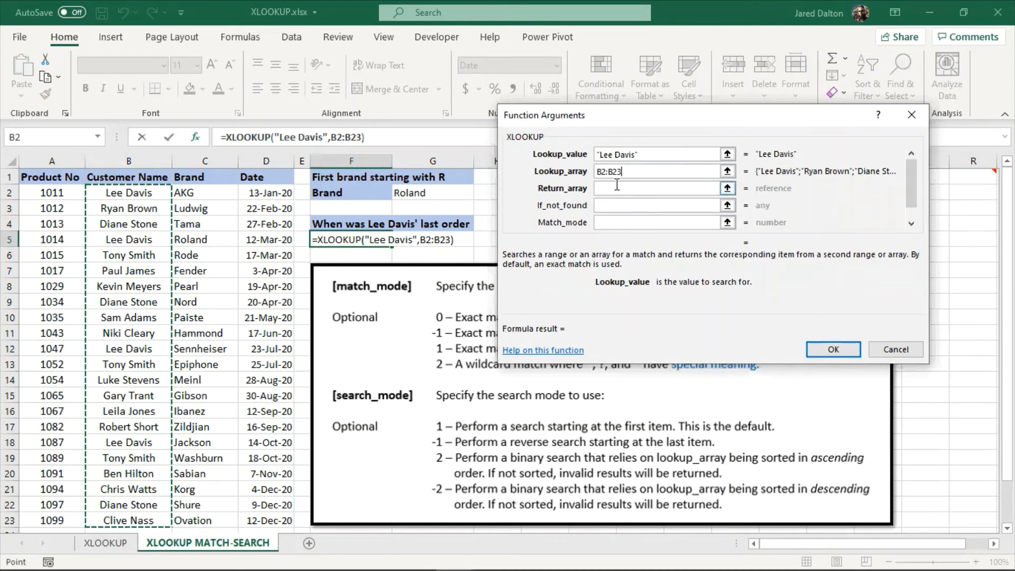
left_click(611, 188)
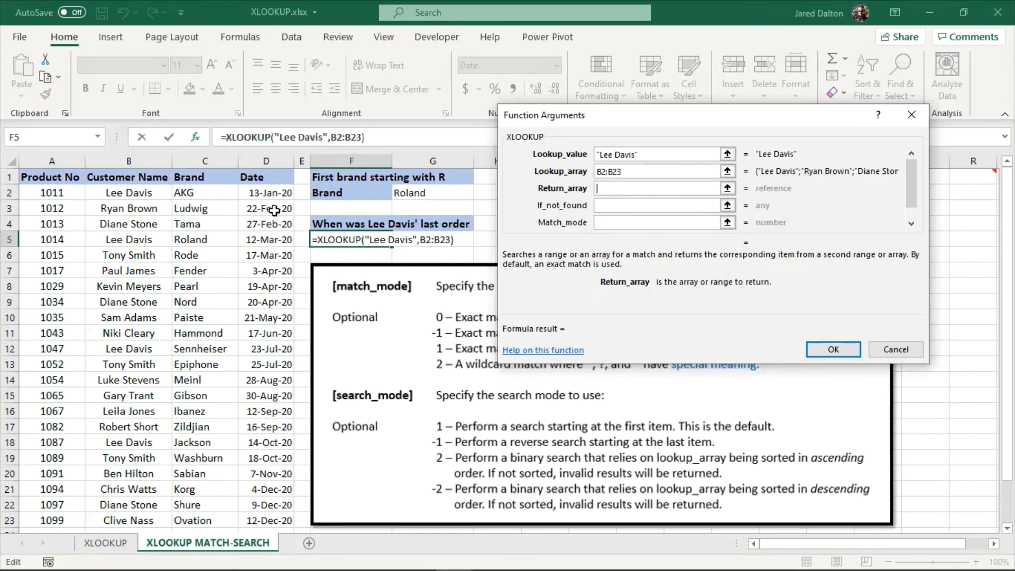
left_click_drag(263, 193, 276, 520)
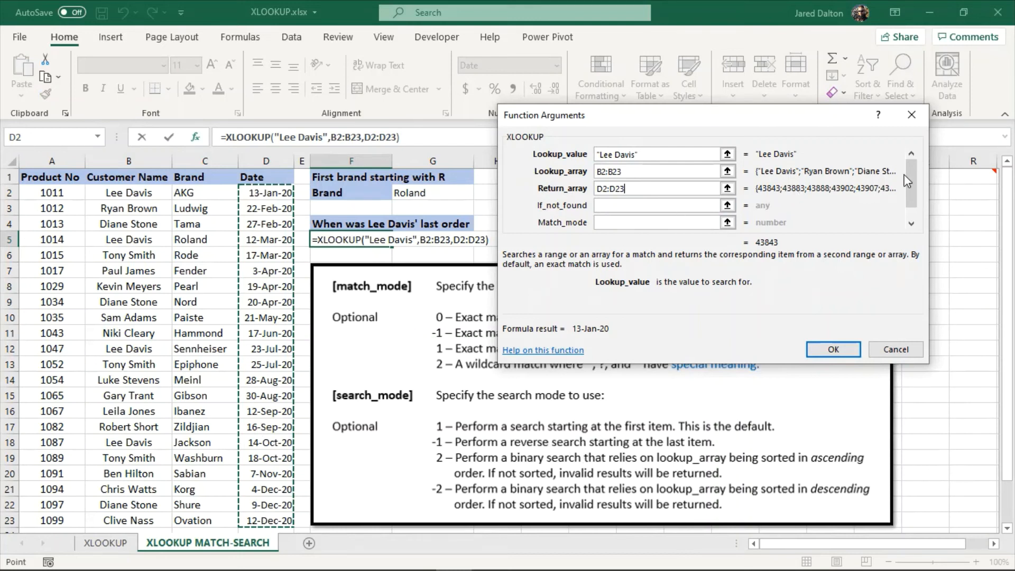
- Set the search mode to -1 for a last-to-first search and complete the XLOOKUP in F5
key("Tab")
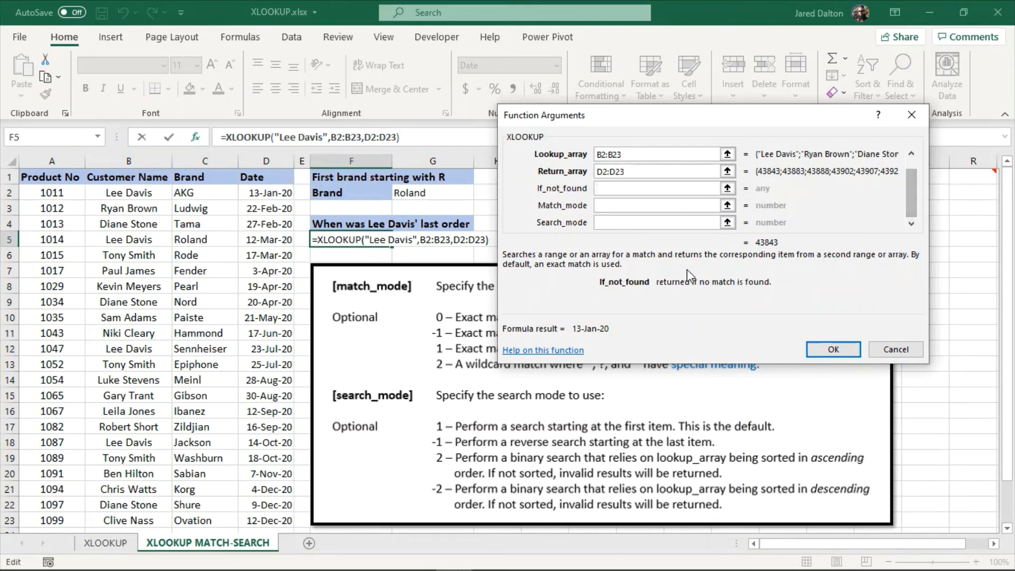
left_click(612, 226)
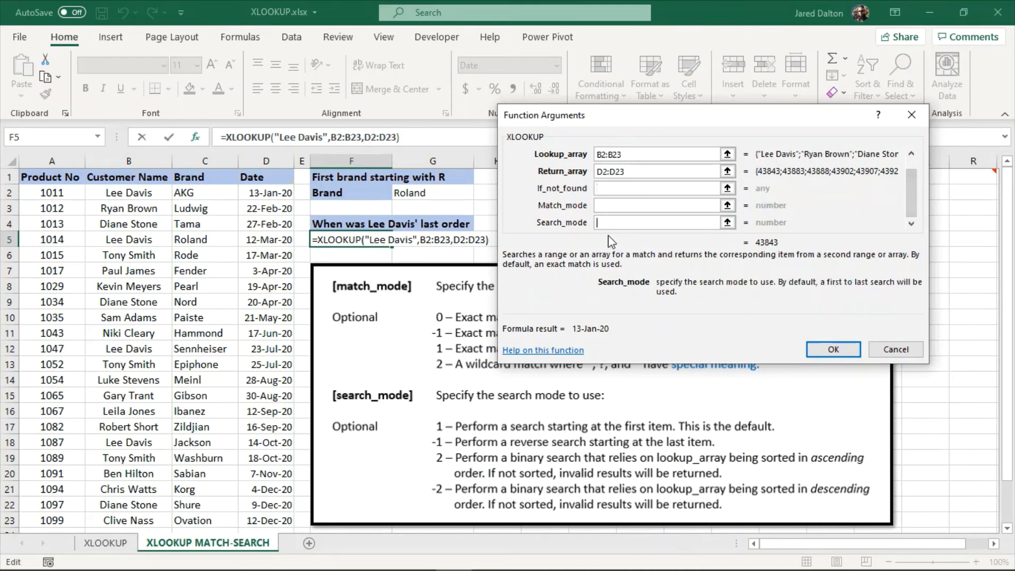
type("-1")
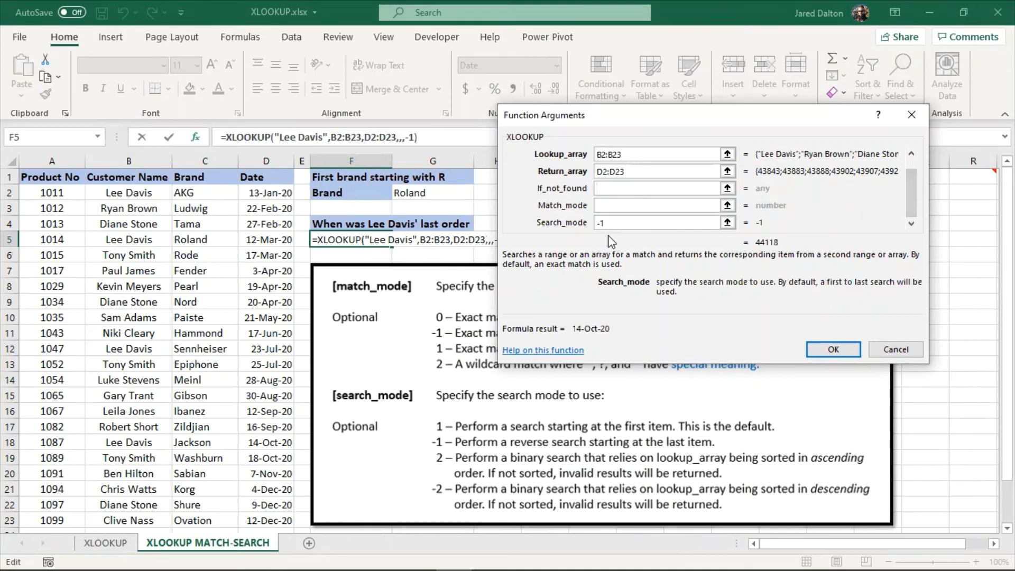
left_click(833, 350)
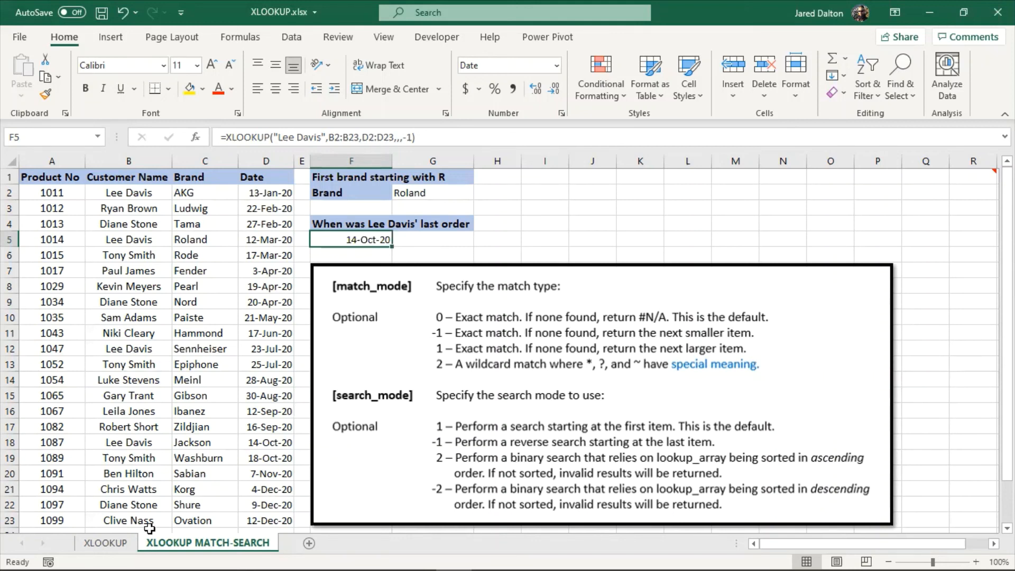
left_click(104, 545)
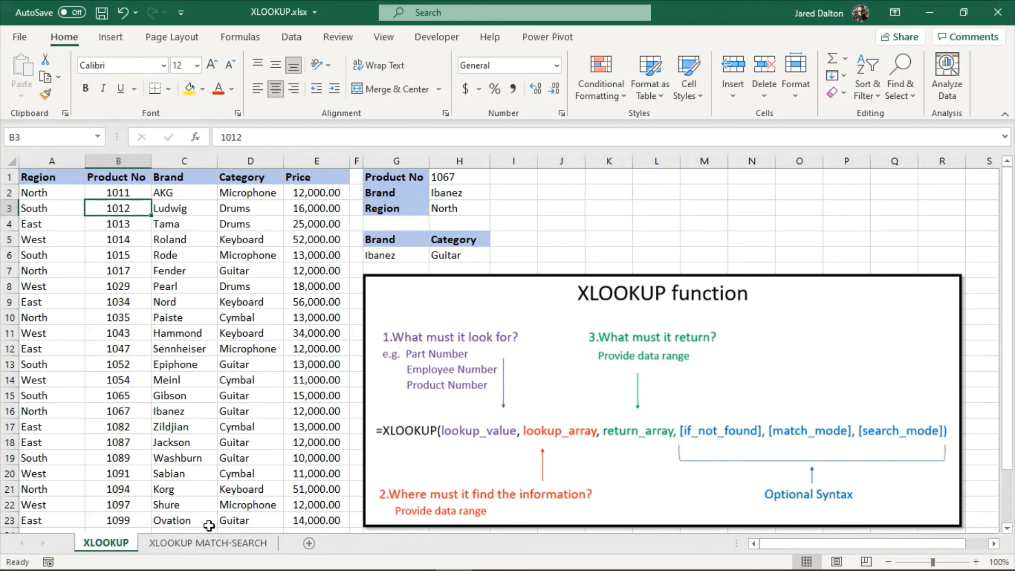
left_click(200, 545)
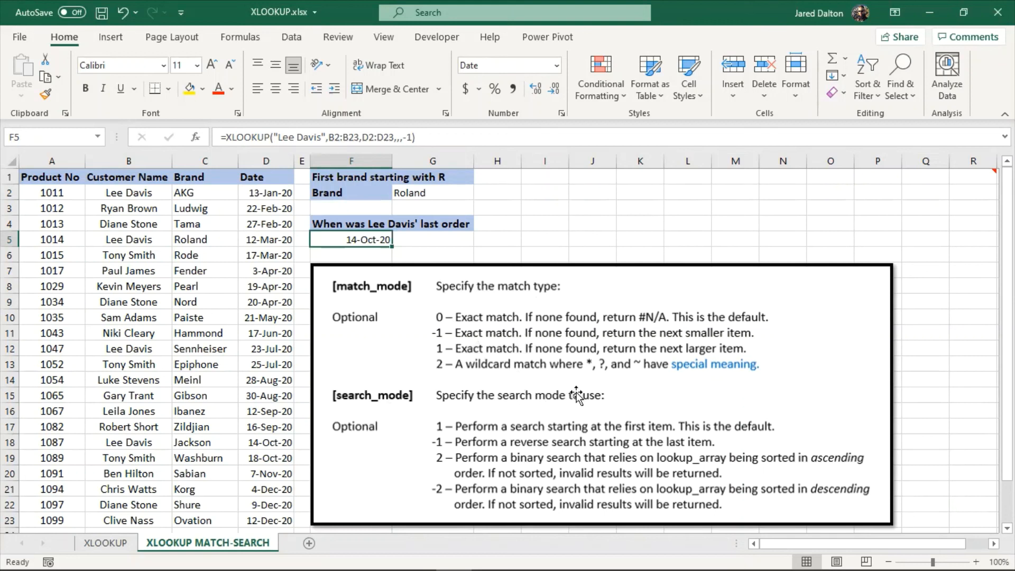
left_click(495, 222)
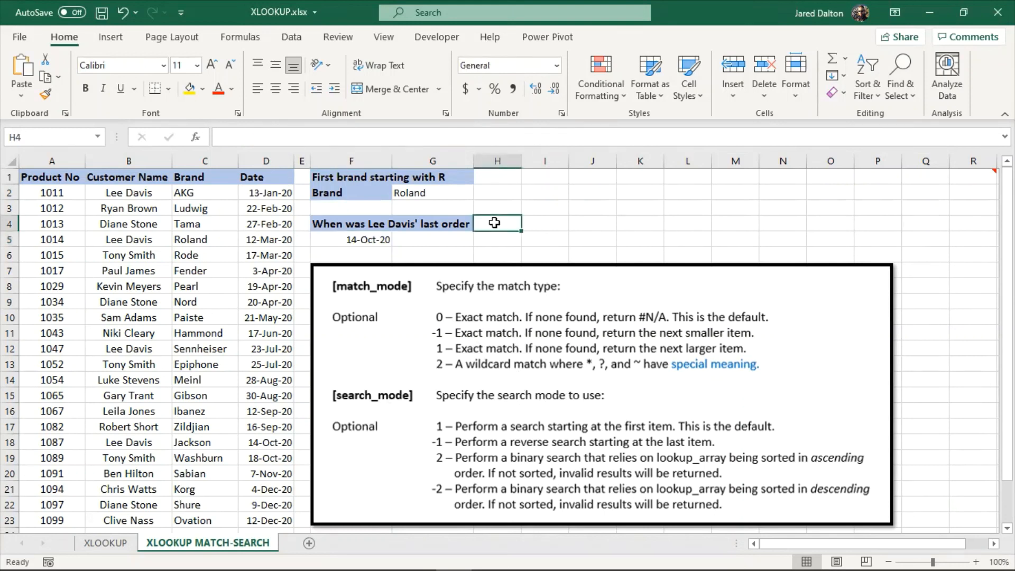